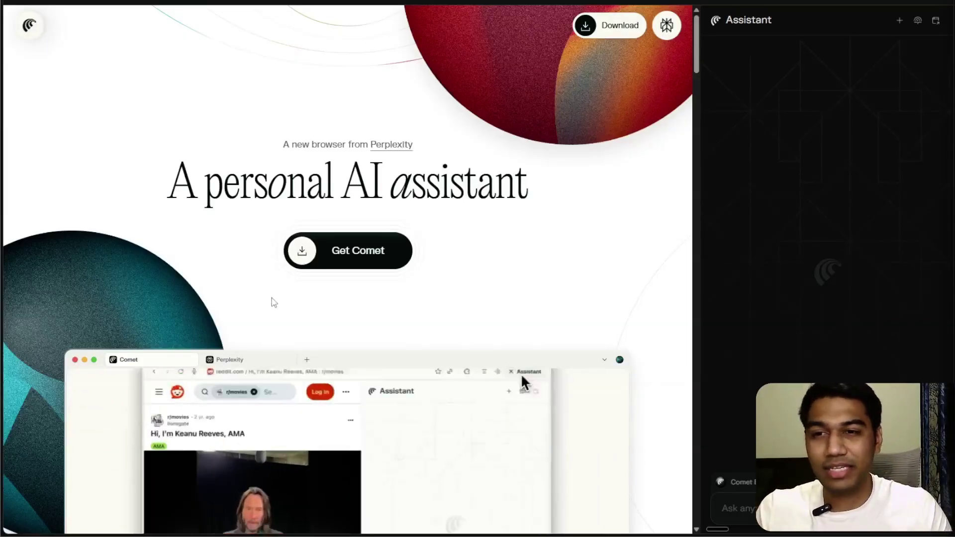
Switch to the LinkedIn tab with the OpenAI India office news article
{"action": "key", "text": "ctrl+Tab"}
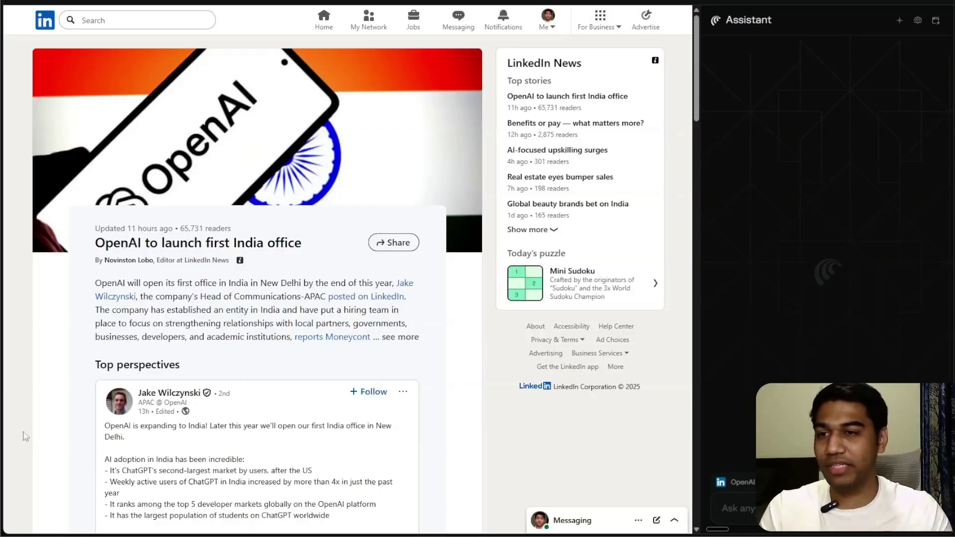
Select the article headline as context for the assistant question
{"action": "left_click_drag", "start_coordinate": [93, 243], "coordinate": [335, 246]}
{"action": "type", "text": "go ahe"}
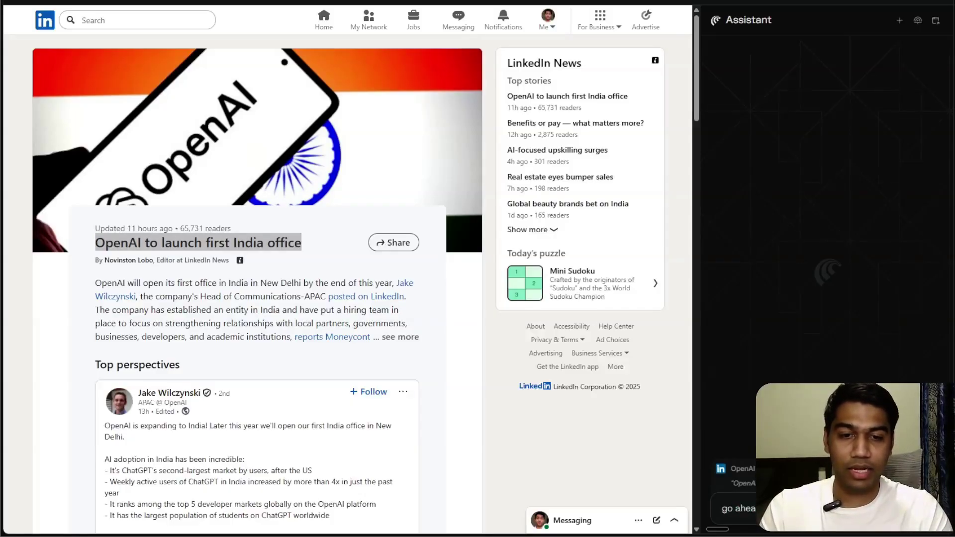
{"action": "type", "text": "and"}
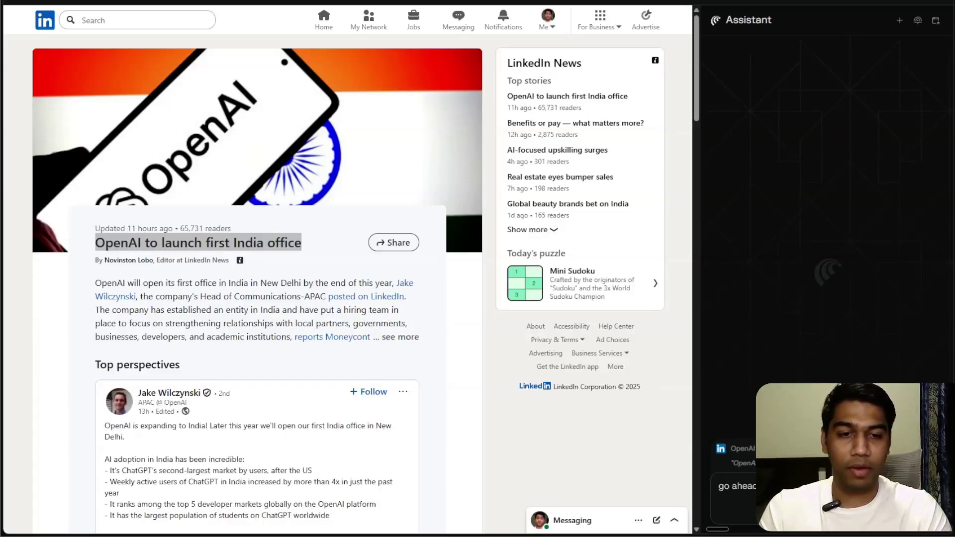
{"action": "type", "text": " about"}
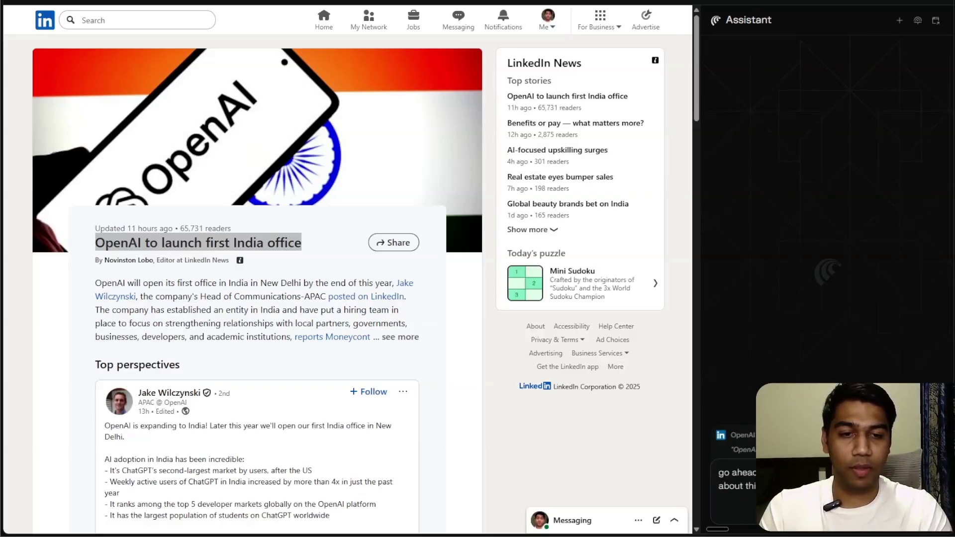
{"action": "type", "text": "that open ai has released"}
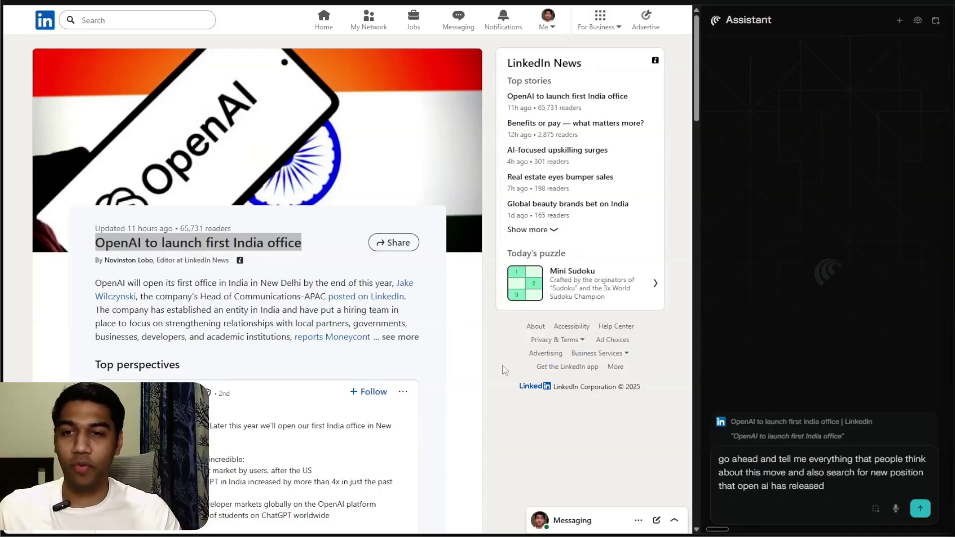
Send the reactions-and-job-openings question to the assistant and deselect the headline
{"action": "left_click", "coordinate": [920, 509]}
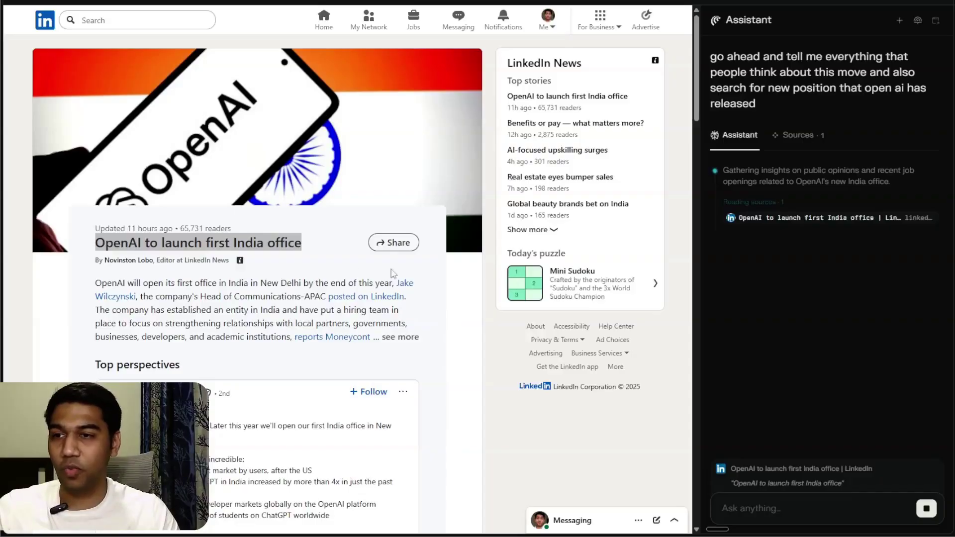
{"action": "left_click", "coordinate": [306, 249]}
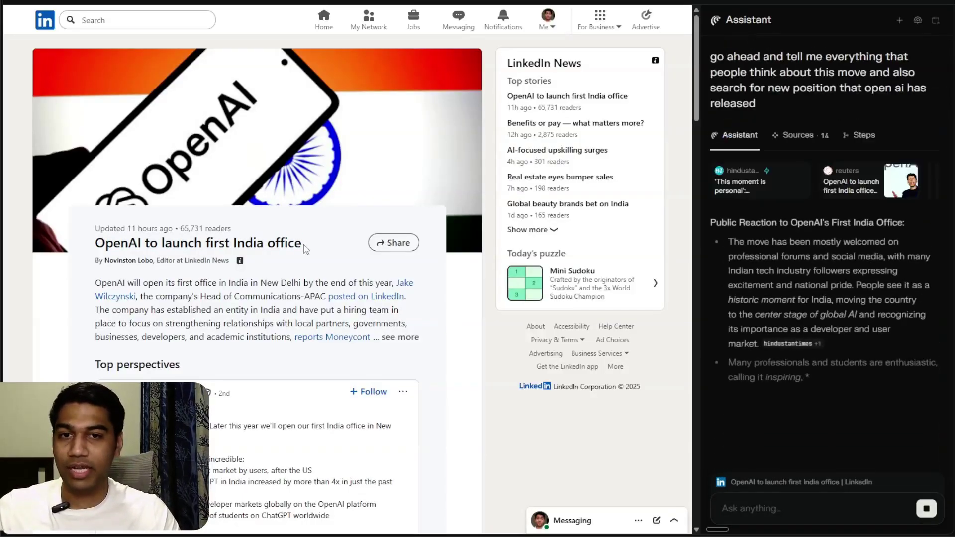
{"action": "scroll", "coordinate": [304, 249], "scroll_direction": "down", "scroll_amount": 2}
{"action": "scroll", "coordinate": [304, 248], "scroll_direction": "down", "scroll_amount": 3}
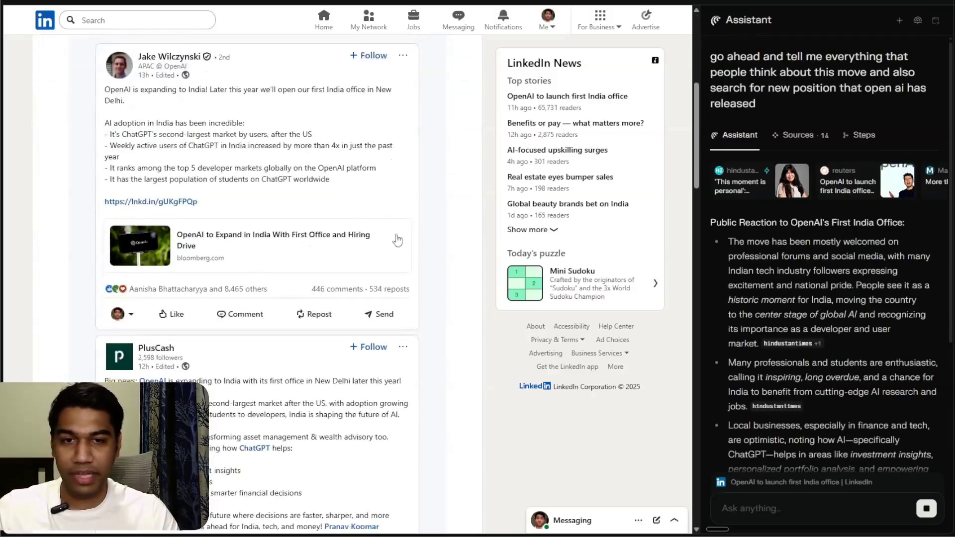
{"action": "scroll", "coordinate": [825, 255], "scroll_direction": "down", "scroll_amount": 2}
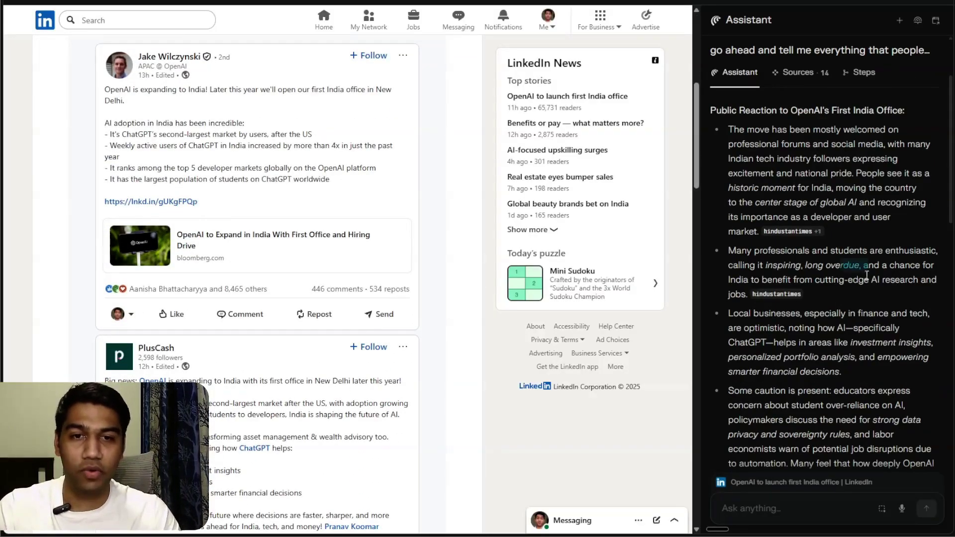
{"action": "scroll", "coordinate": [851, 280], "scroll_direction": "down", "scroll_amount": 2}
{"action": "scroll", "coordinate": [859, 270], "scroll_direction": "down", "scroll_amount": 3}
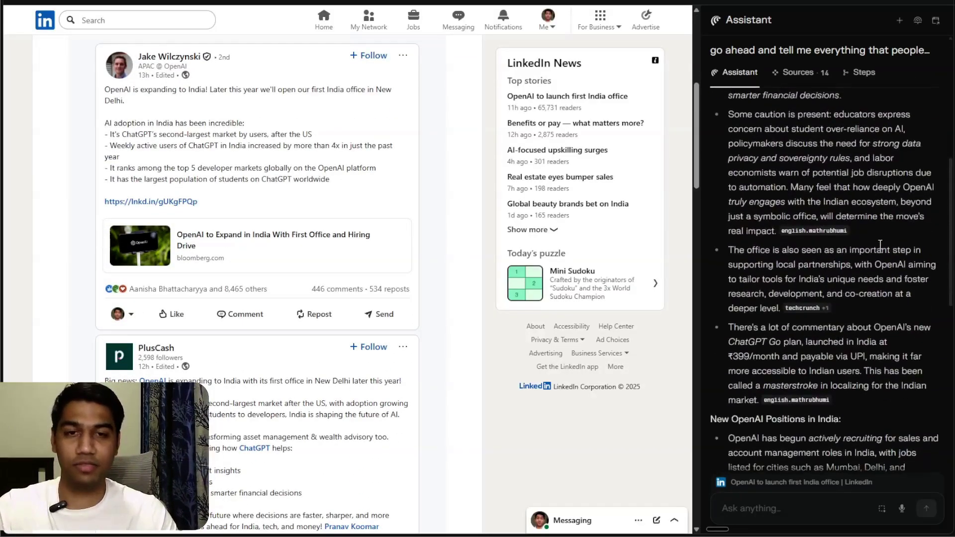
{"action": "scroll", "coordinate": [881, 245], "scroll_direction": "down", "scroll_amount": 4}
{"action": "scroll", "coordinate": [881, 245], "scroll_direction": "down", "scroll_amount": 3}
{"action": "scroll", "coordinate": [881, 239], "scroll_direction": "up", "scroll_amount": 2}
{"action": "scroll", "coordinate": [879, 233], "scroll_direction": "down", "scroll_amount": 3}
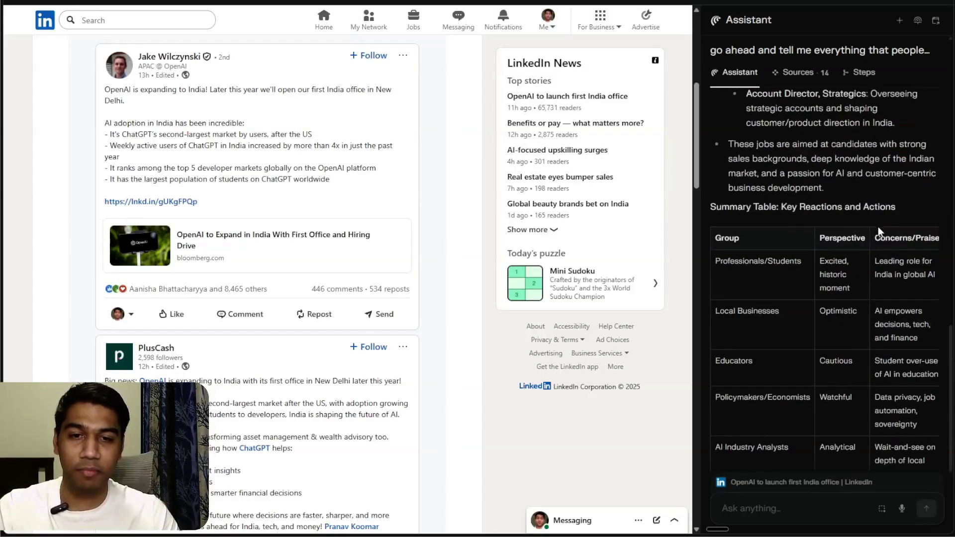
{"action": "scroll", "coordinate": [879, 219], "scroll_direction": "down", "scroll_amount": 3}
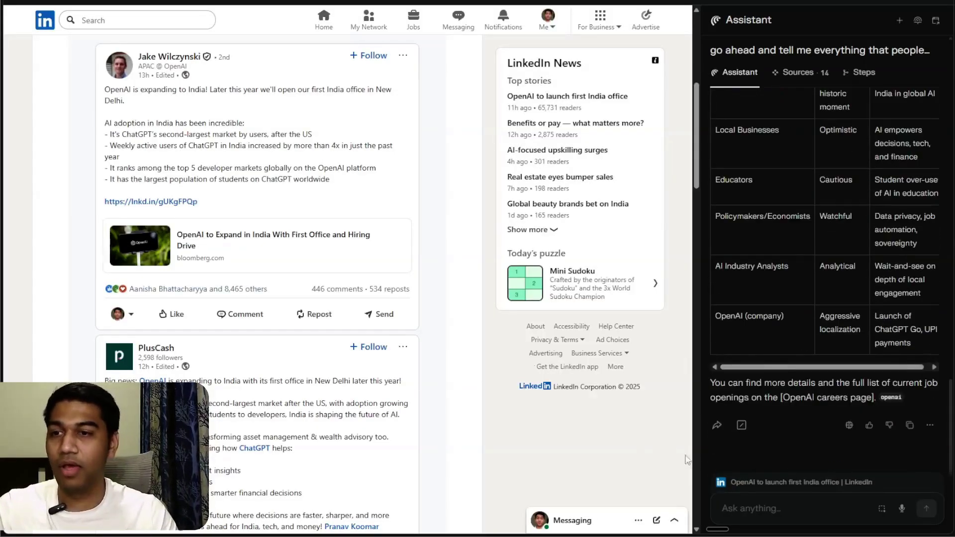
{"action": "type", "text": "make a comment on jakes post on the page"}
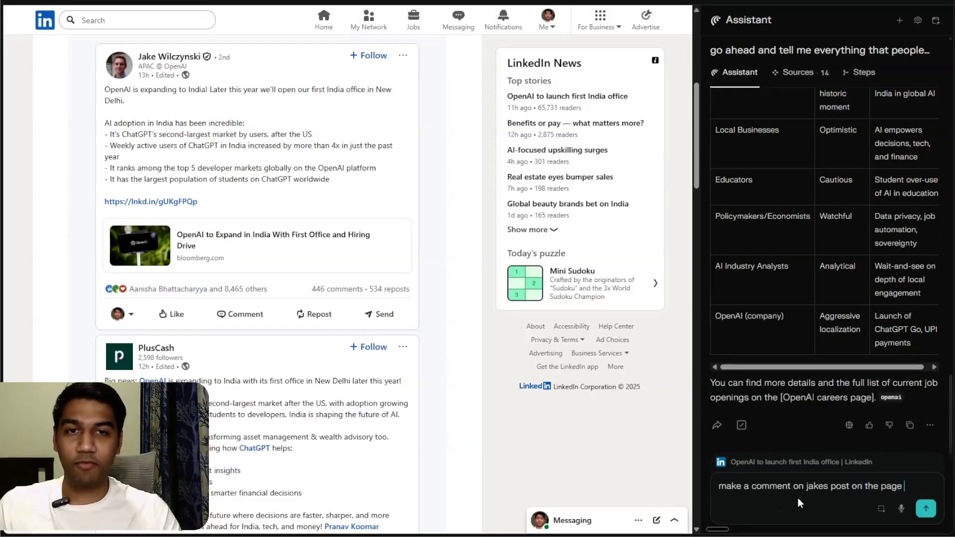
Submit 'make a comment on jakes post on the page' to the assistant
{"action": "key", "text": "Return"}
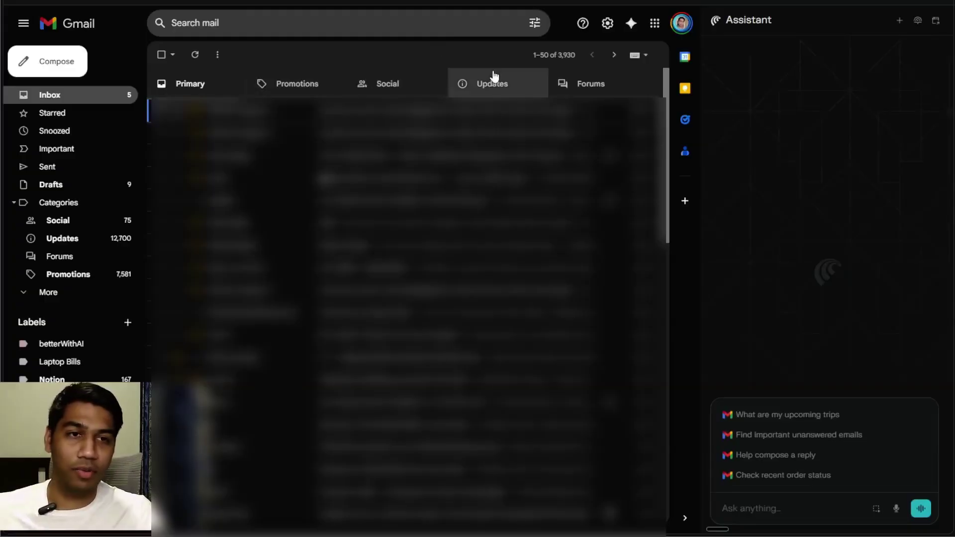
Ask the assistant to list Gmail newsletters and advise which to unsubscribe from
{"action": "left_click", "coordinate": [795, 508]}
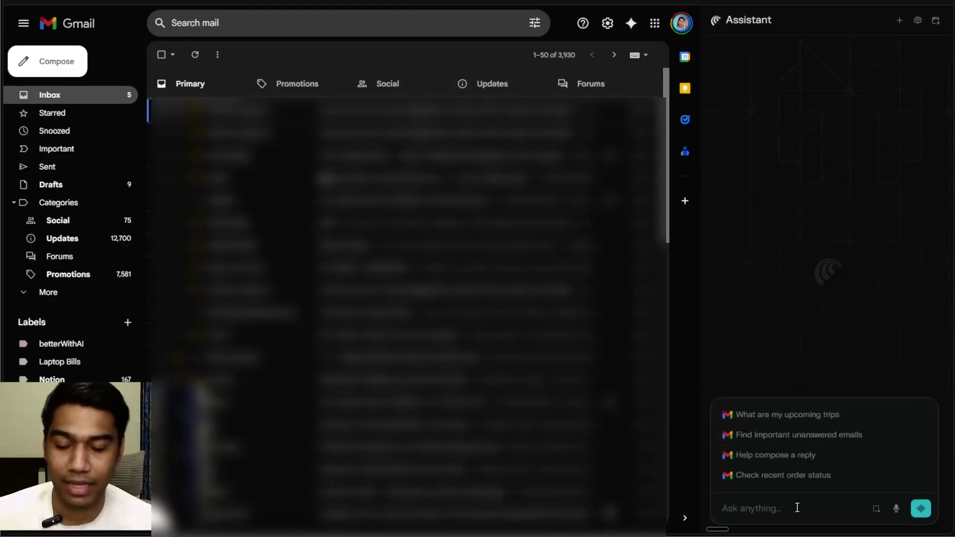
{"action": "type", "text": "unsub"}
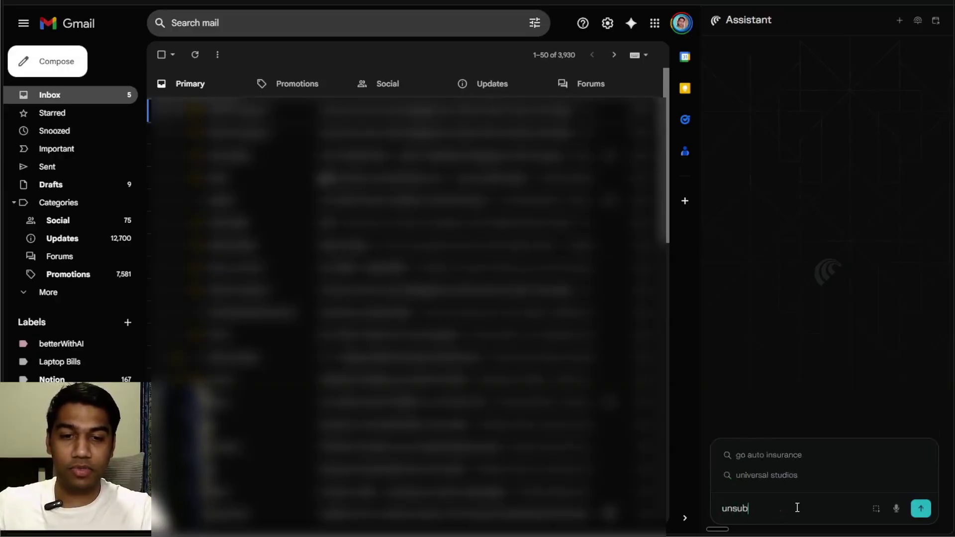
{"action": "type", "text": "scribe me from "}
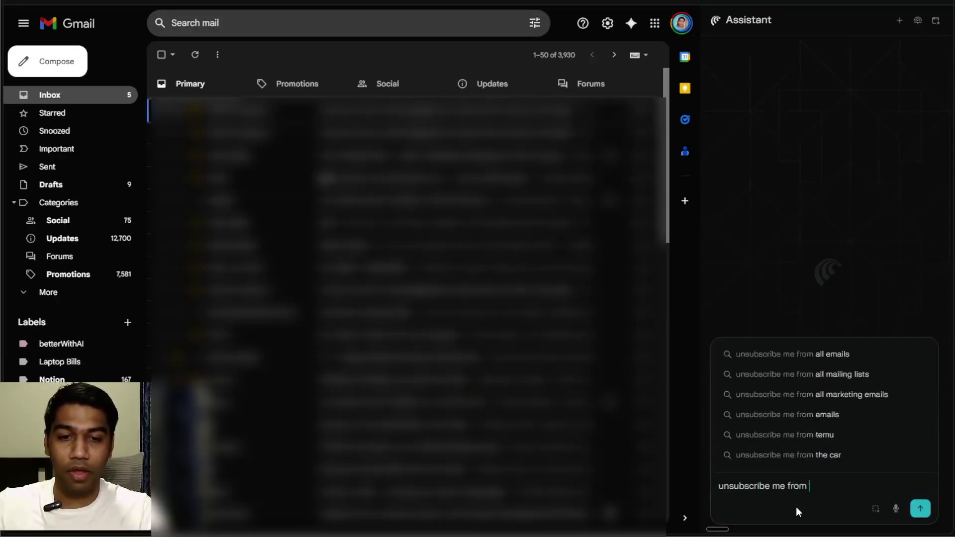
{"action": "type", "text": "all the stupid n"}
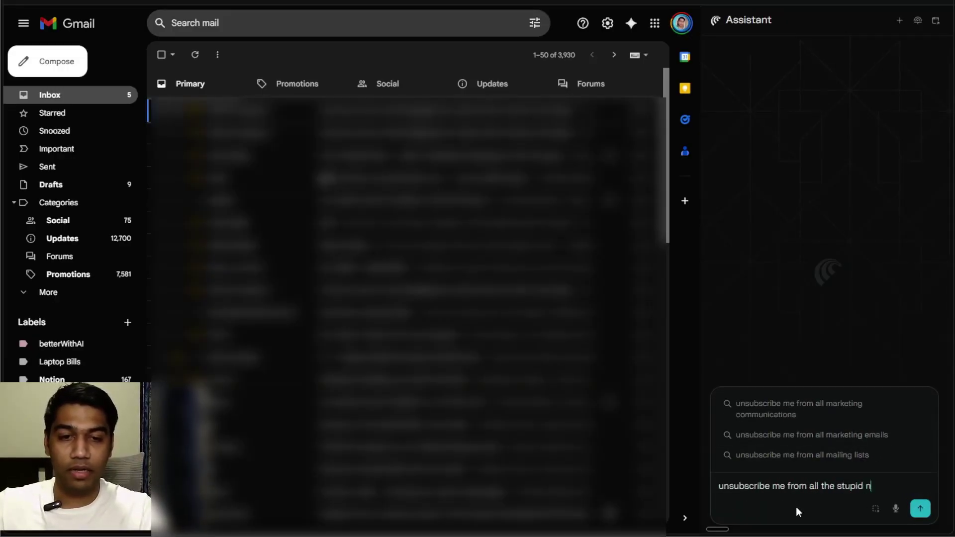
{"action": "type", "text": "ewsletters t"}
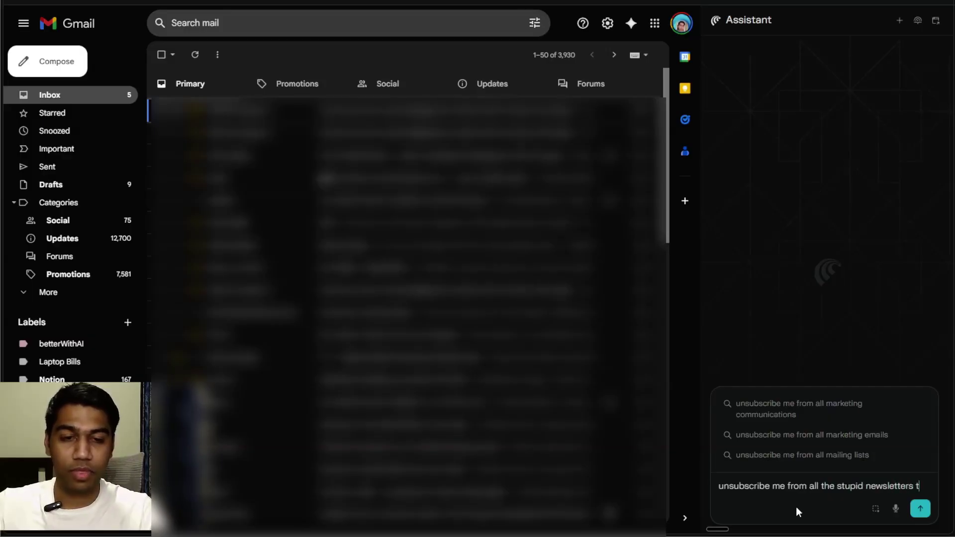
{"action": "type", "text": "hat I get make a l"}
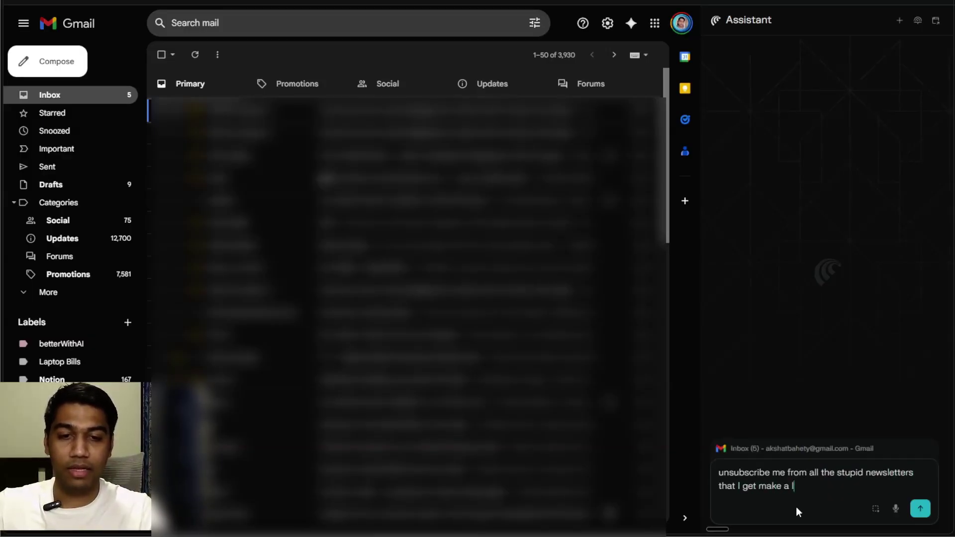
{"action": "type", "text": "ist get myb col"}
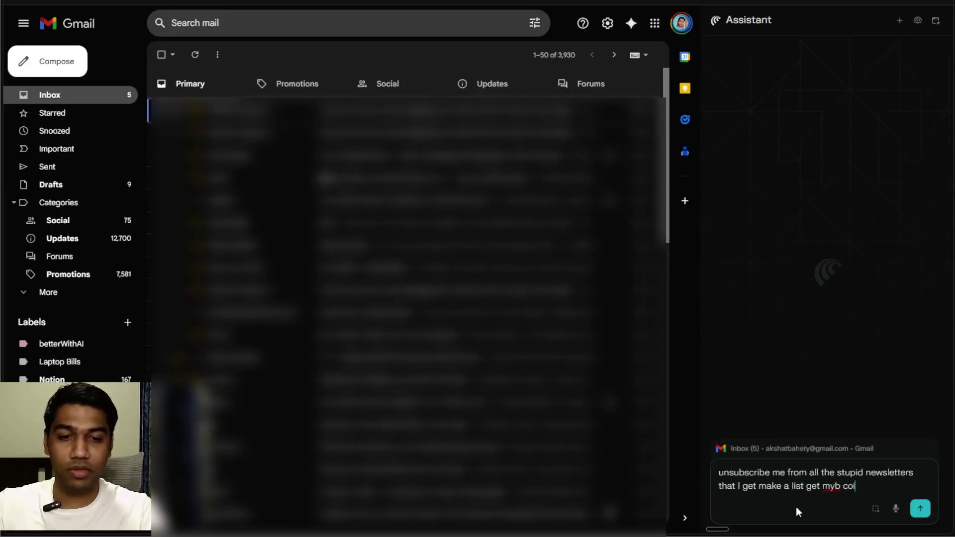
{"action": "key", "text": "BackSpace"}
{"action": "key", "text": "BackSpace"}
{"action": "type", "text": "onfirmation "}
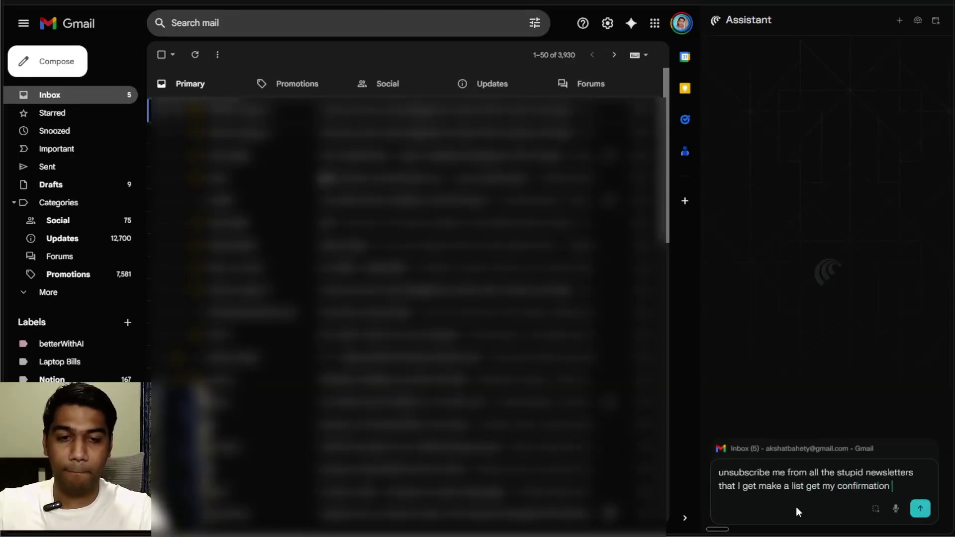
{"action": "type", "text": "and then tell me w"}
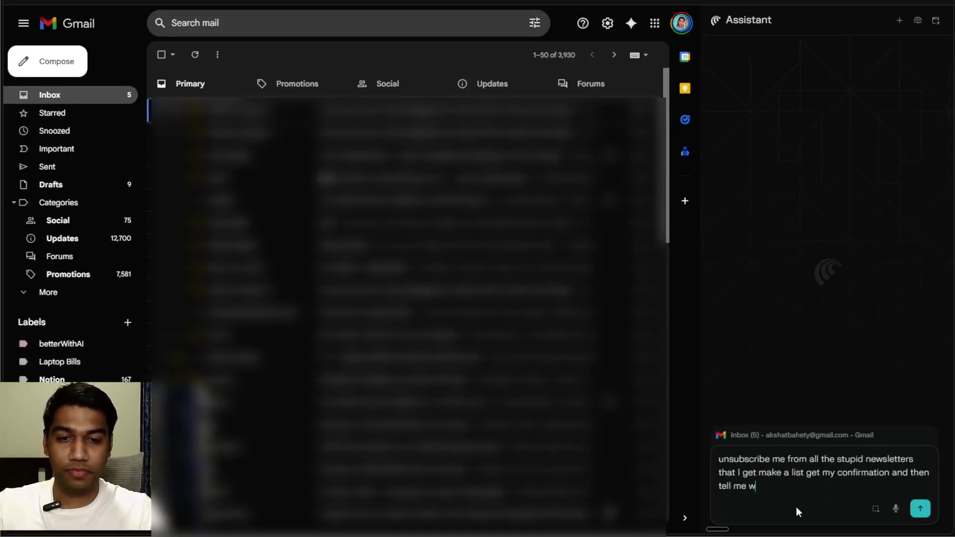
{"action": "type", "text": "hat I should"}
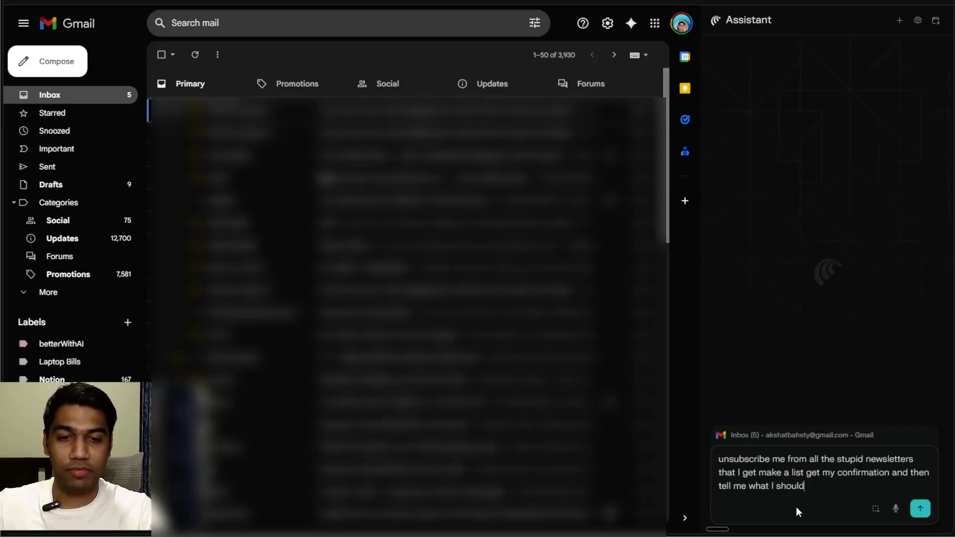
{"action": "type", "text": " unsubscrib"}
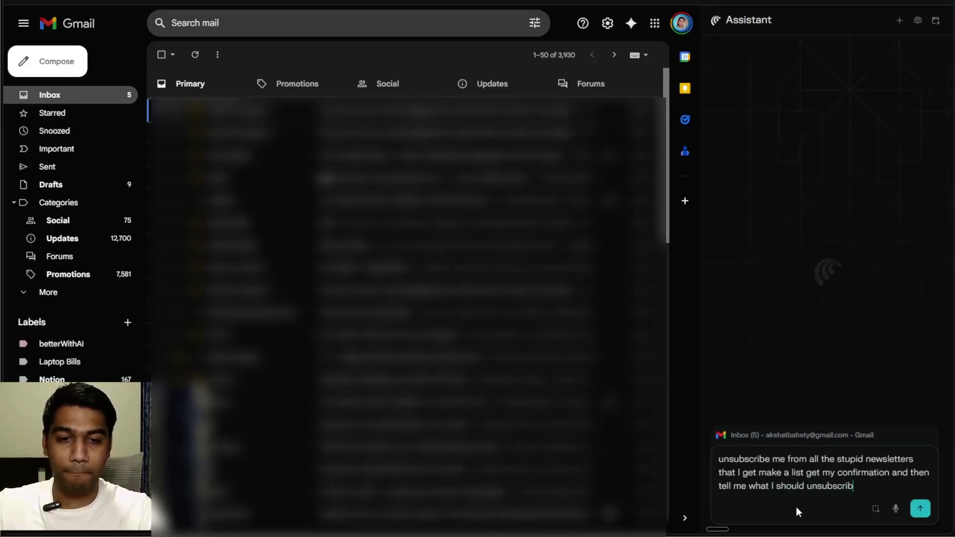
{"action": "type", "text": "e from"}
{"action": "key", "text": "Return"}
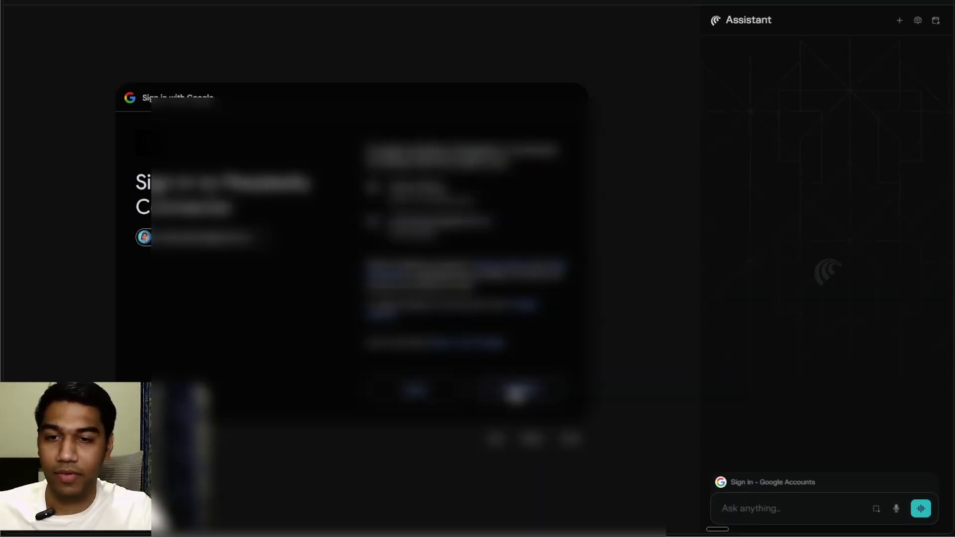
Continue the Google consent flow and grant Perplexity Comet all requested permissions
{"action": "left_click", "coordinate": [518, 393]}
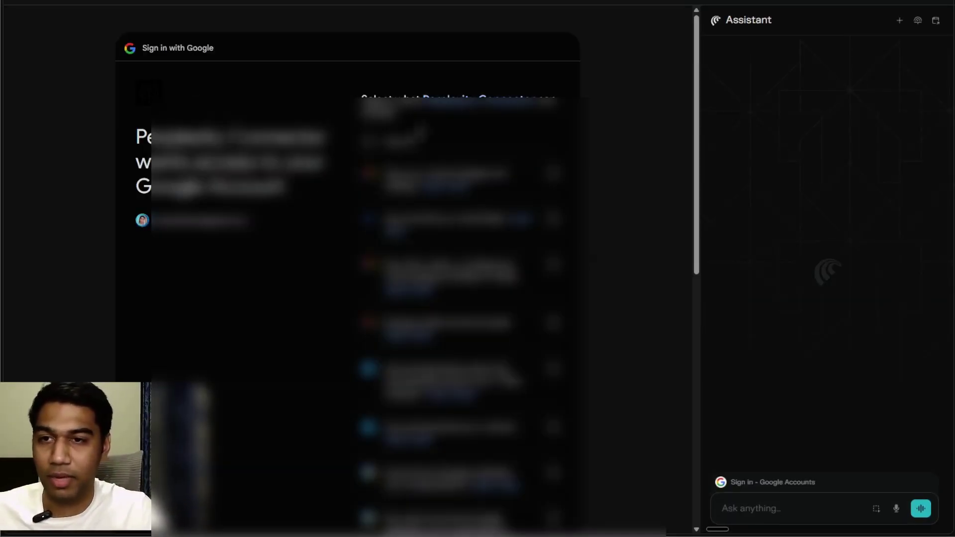
{"action": "left_click", "coordinate": [401, 144]}
{"action": "scroll", "coordinate": [601, 324], "scroll_direction": "down", "scroll_amount": 5}
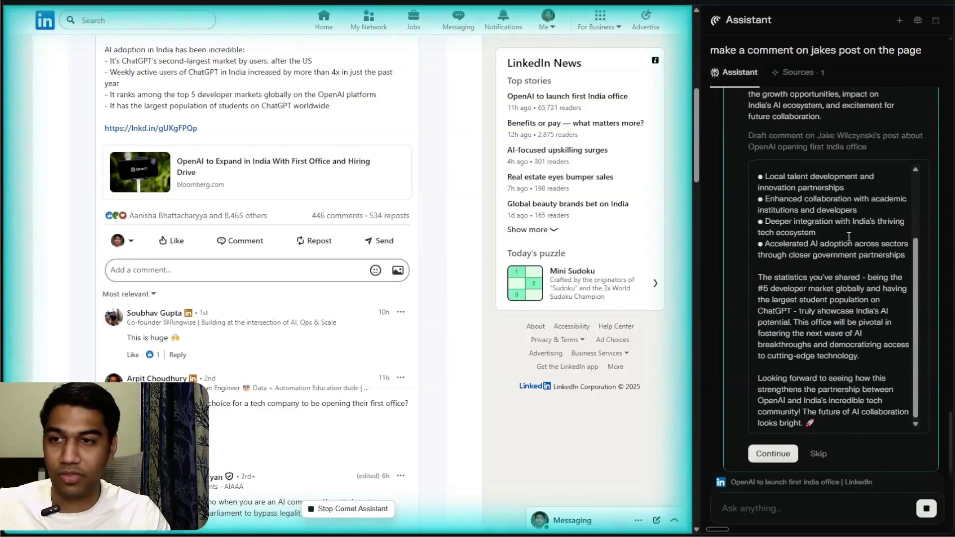
Approve the assistant's drafted comment so it posts on Jake's post
{"action": "left_click", "coordinate": [777, 454]}
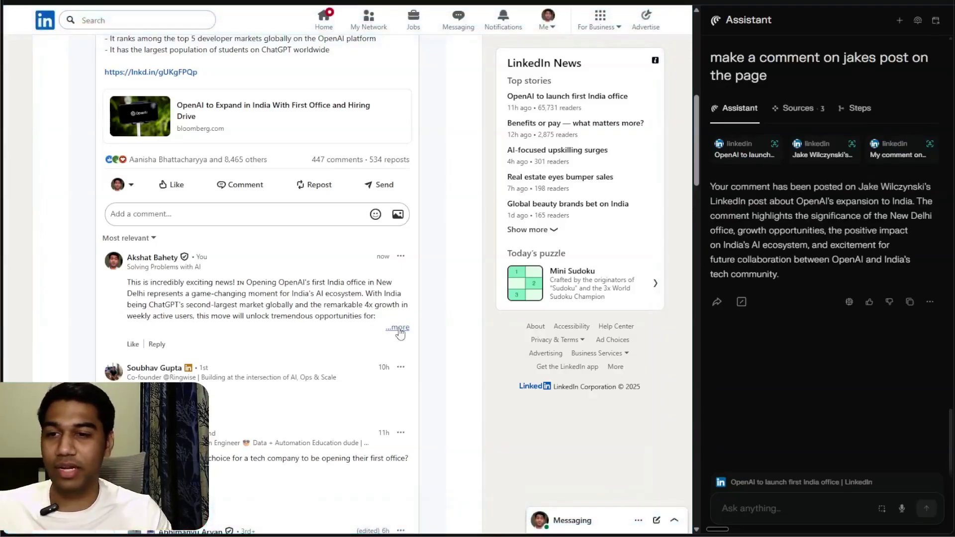
Delete the posted comment via its options menu and confirm deletion
{"action": "left_click", "coordinate": [400, 329]}
{"action": "left_click", "coordinate": [401, 257]}
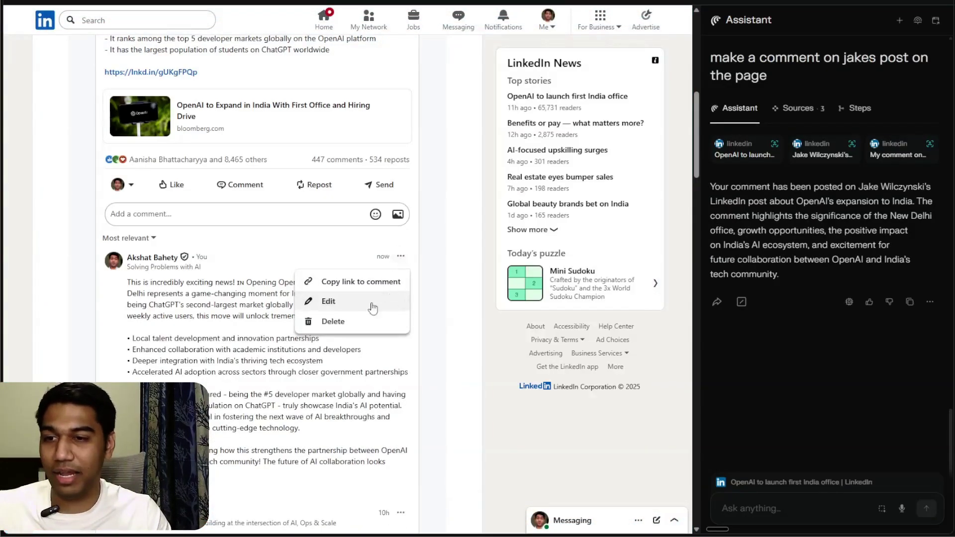
{"action": "left_click", "coordinate": [360, 329]}
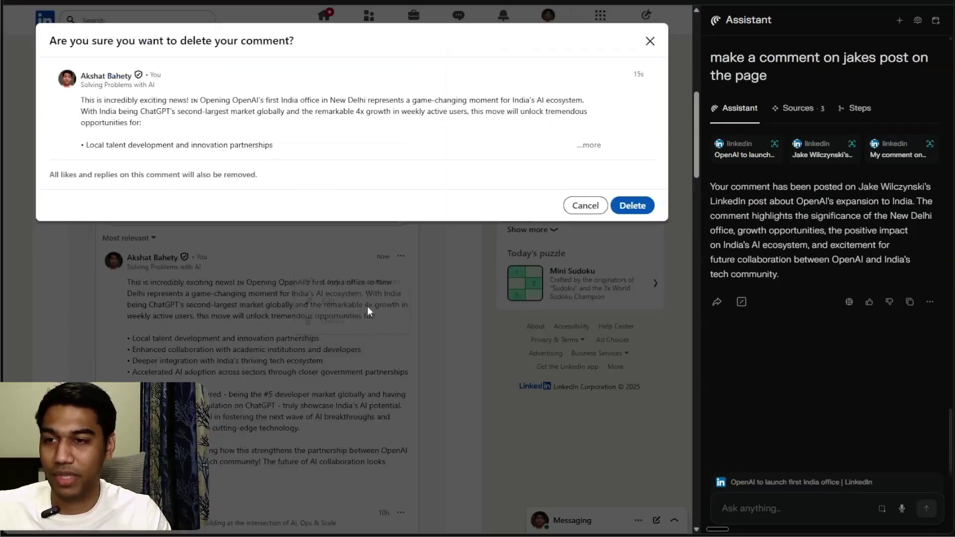
{"action": "left_click", "coordinate": [647, 205]}
{"action": "scroll", "coordinate": [456, 247], "scroll_direction": "up", "scroll_amount": 5}
{"action": "scroll", "coordinate": [458, 294], "scroll_direction": "up", "scroll_amount": 5}
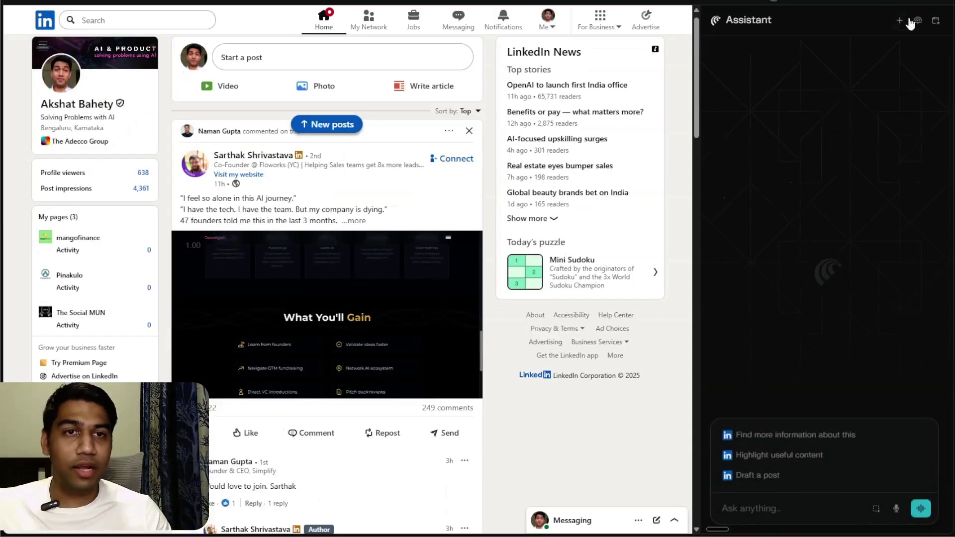
Ask the assistant to find leads for an AI community making them 10x AI agents
{"action": "left_click", "coordinate": [785, 510]}
{"action": "type", "text": "find me leads which would be interested in joining an AI community that can make them 10x AI Agents"}
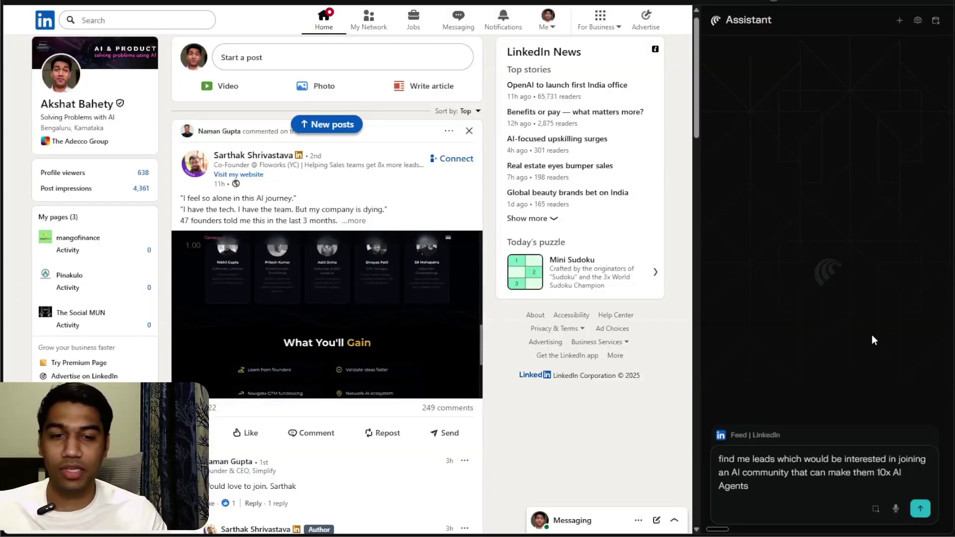
{"action": "left_click", "coordinate": [923, 510]}
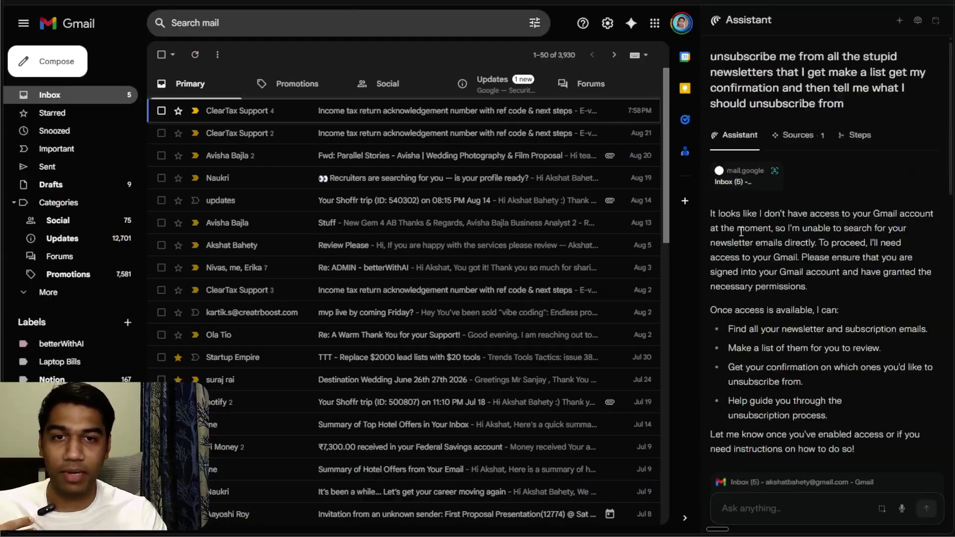
{"action": "scroll", "coordinate": [870, 280], "scroll_direction": "up", "scroll_amount": 5}
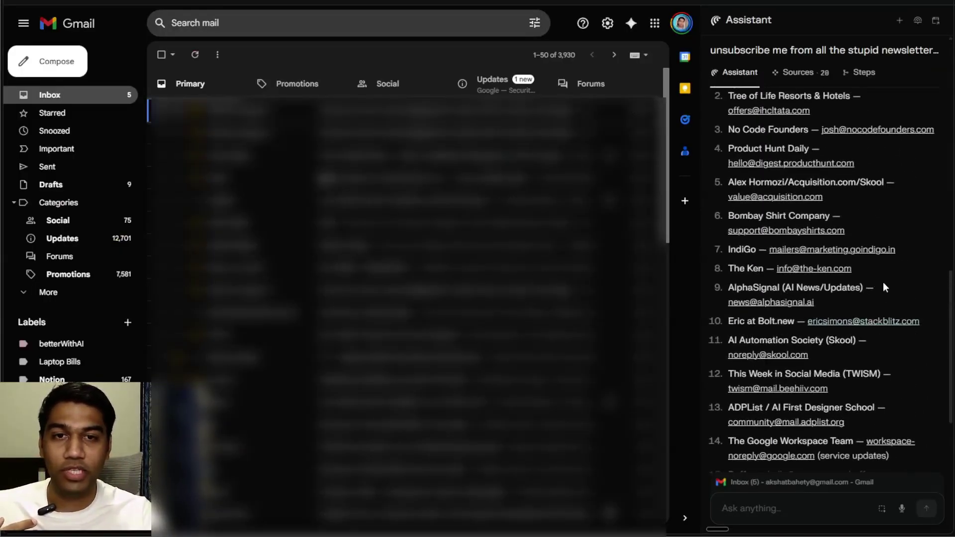
{"action": "scroll", "coordinate": [884, 284], "scroll_direction": "up", "scroll_amount": 2}
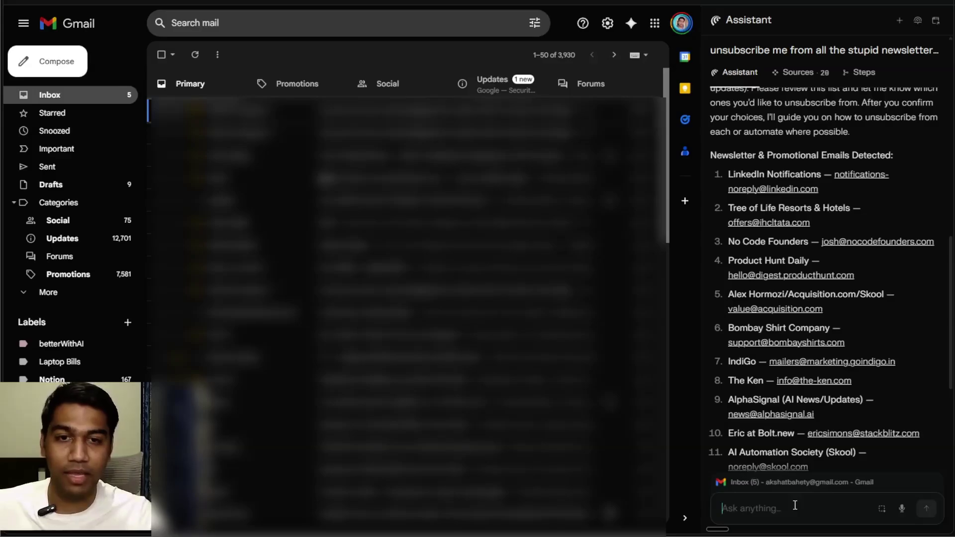
{"action": "type", "text": "unsub"}
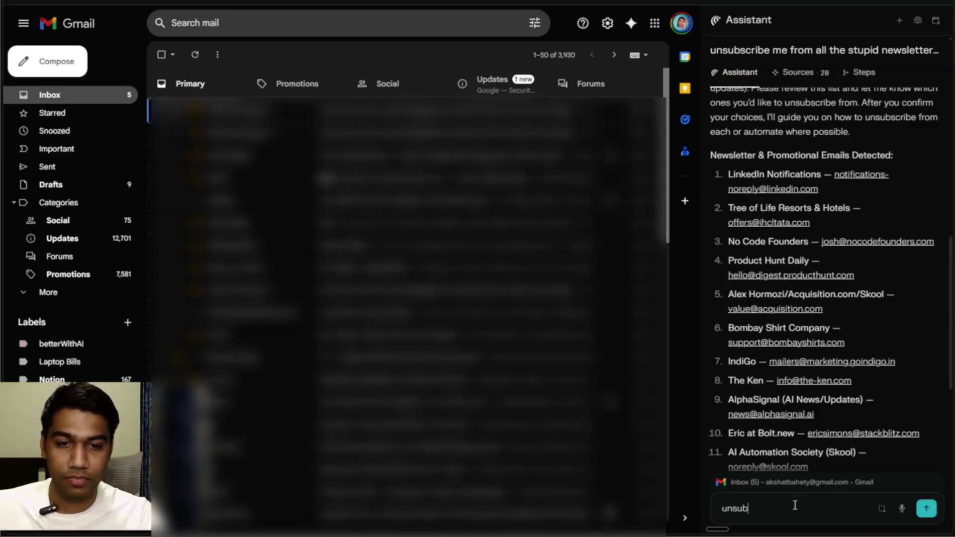
{"action": "type", "text": "scribe me from everything except the ken and"}
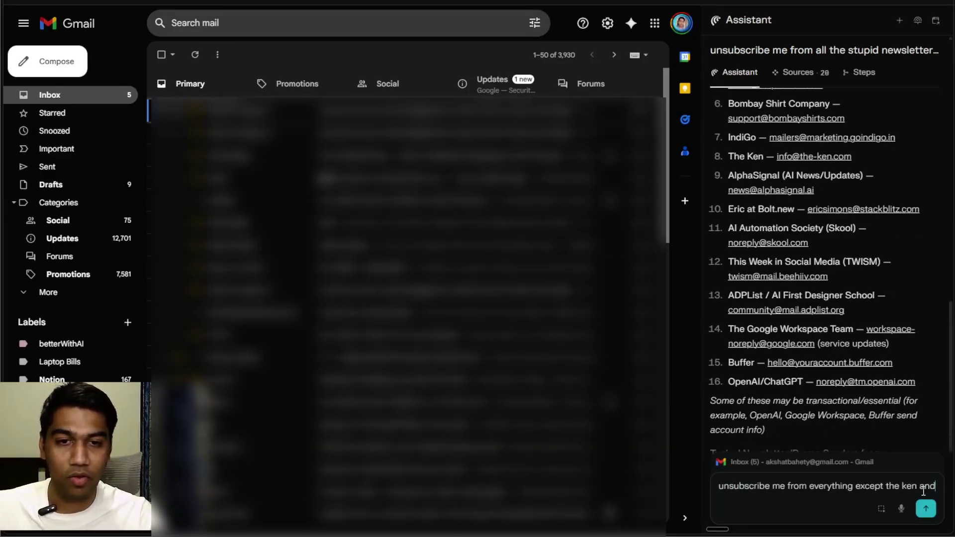
{"action": "type", "text": " openai and "}
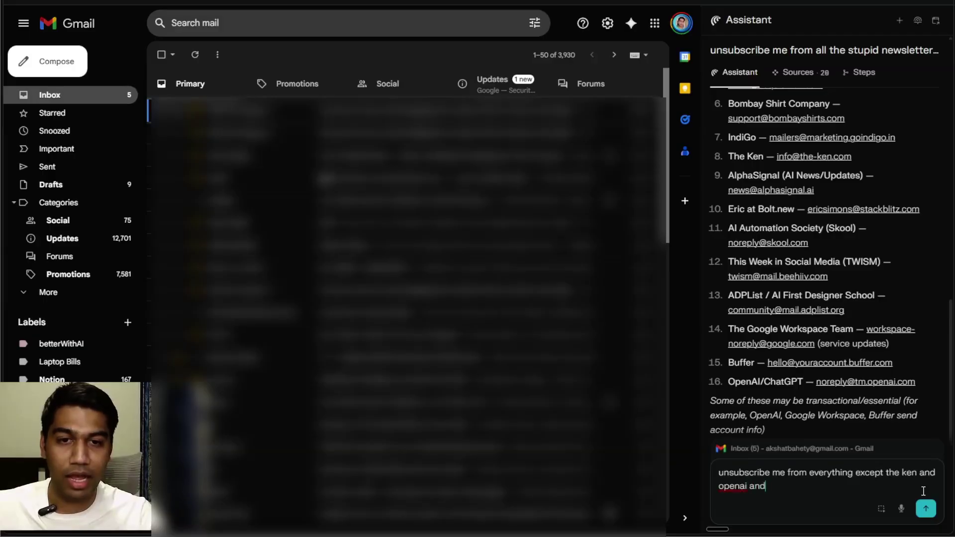
{"action": "type", "text": "google works"}
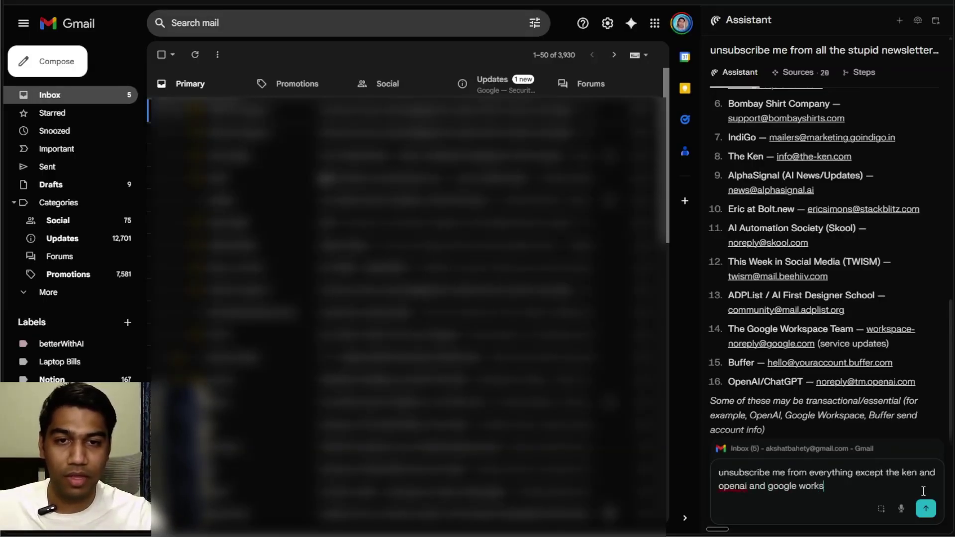
{"action": "type", "text": "apce"}
Submit the instruction to unsubscribe from all newsletters except The Ken, OpenAI and Google Workspace
{"action": "key", "text": "Return"}
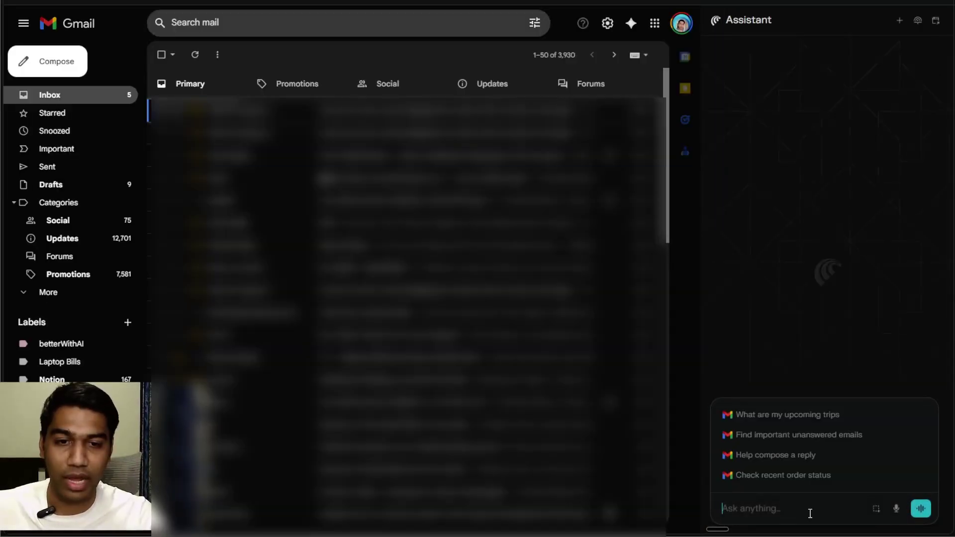
{"action": "type", "text": "Gat"}
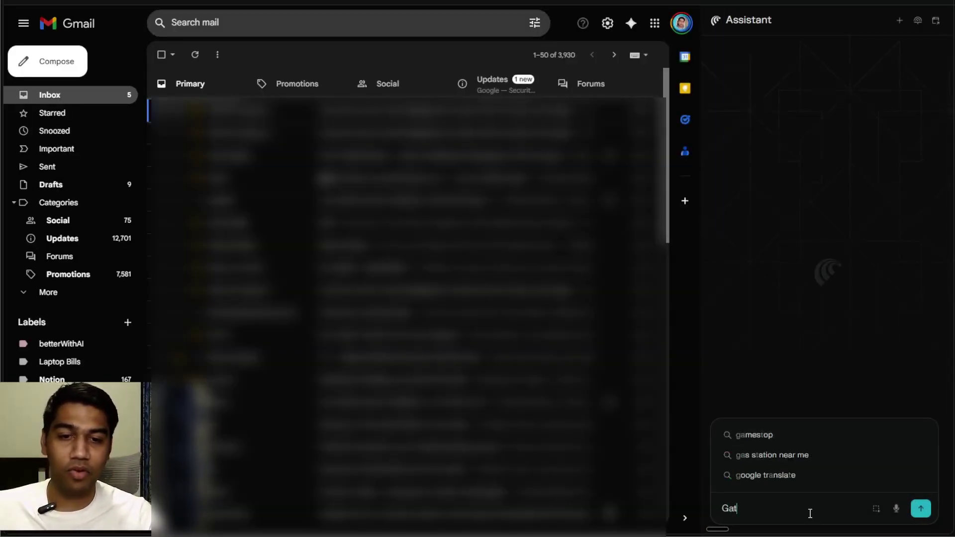
{"action": "type", "text": "her all myu yu"}
Ask the assistant to gather Uber receipts and total last month's spending
{"action": "key", "text": "BackSpace"}
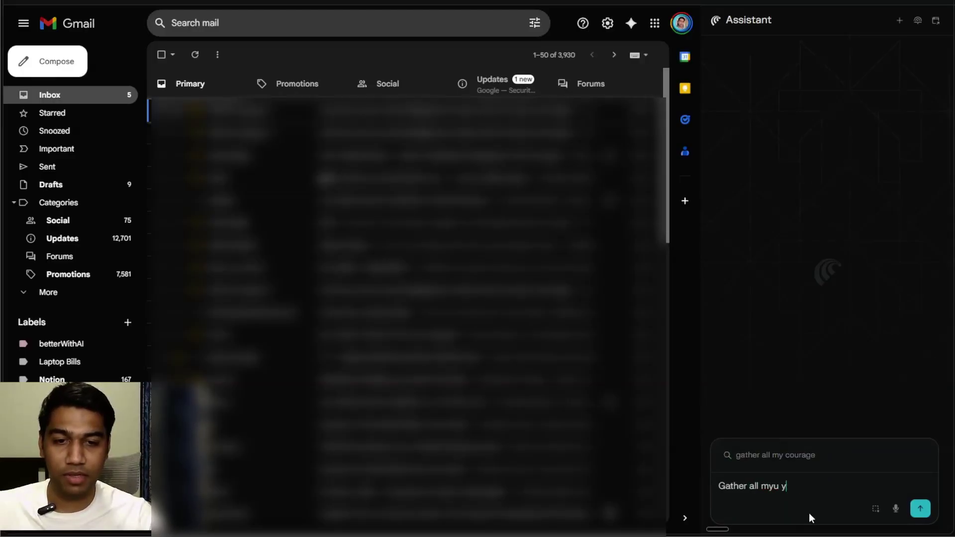
{"action": "key", "text": "BackSpace"}
{"action": "key", "text": "BackSpace"}
{"action": "key", "text": "BackSpace"}
{"action": "type", "text": "uber recipe"}
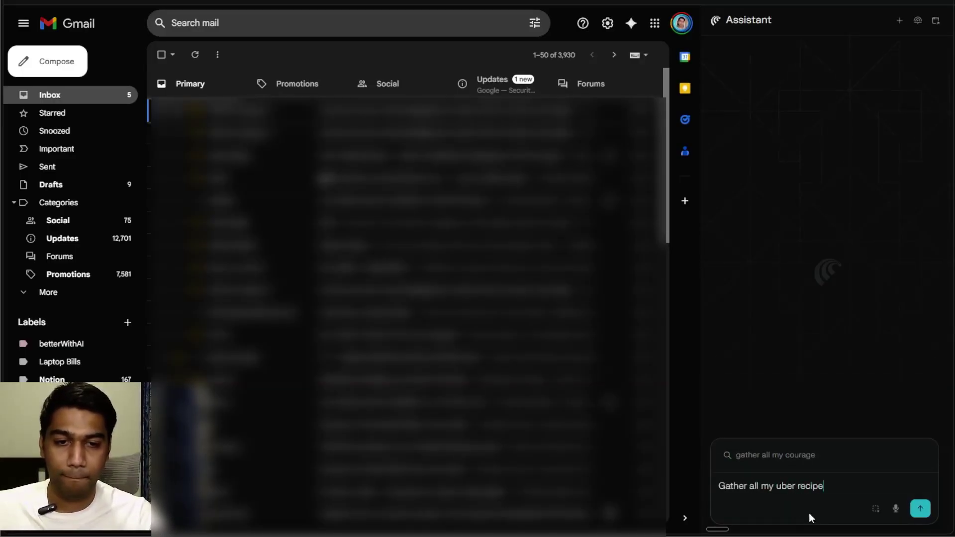
{"action": "type", "text": "ts and tell me how "}
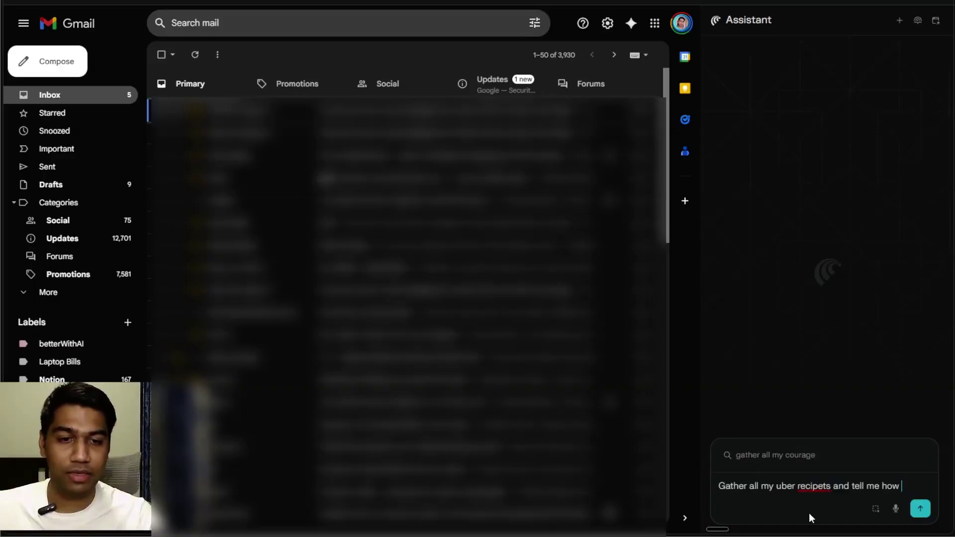
{"action": "type", "text": "much "}
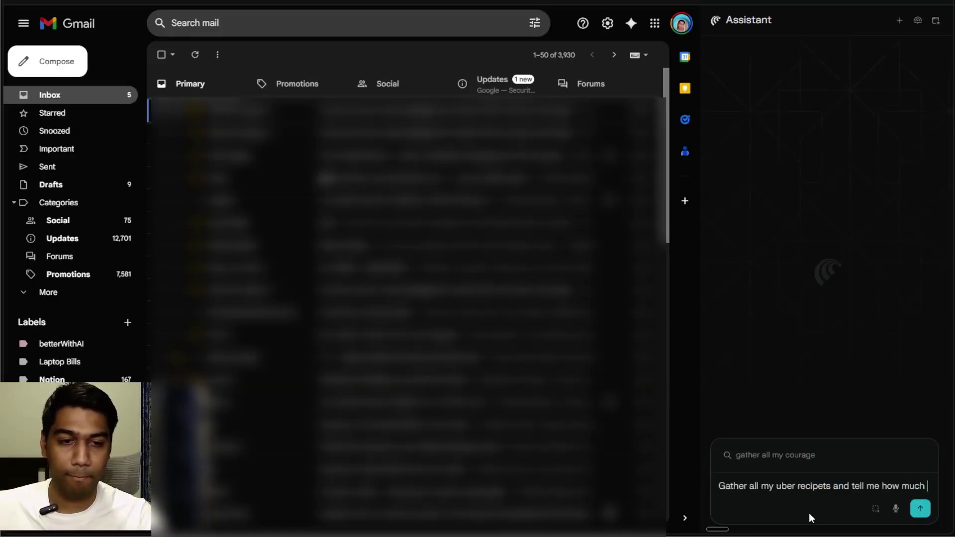
{"action": "type", "text": "i spent in last mo"}
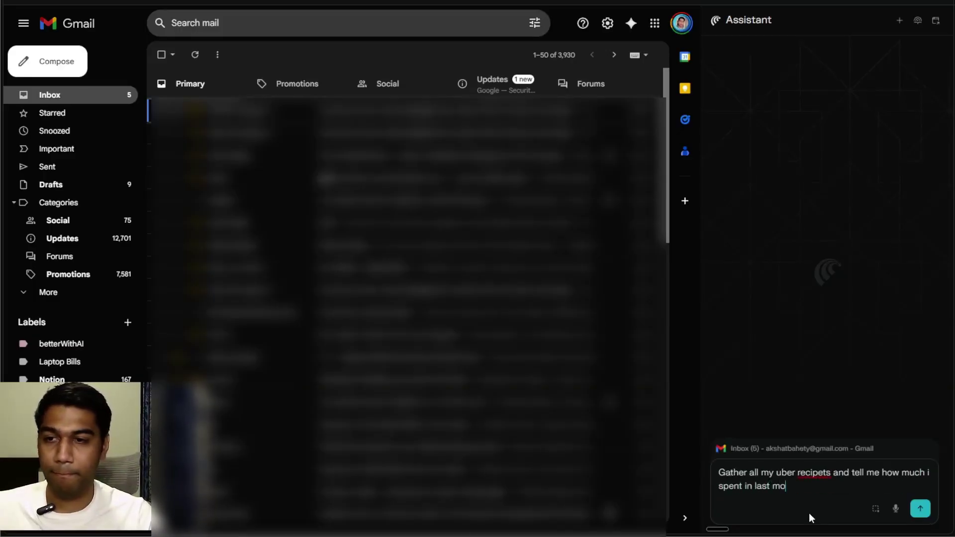
{"action": "type", "text": "nth"}
{"action": "key", "text": "Return"}
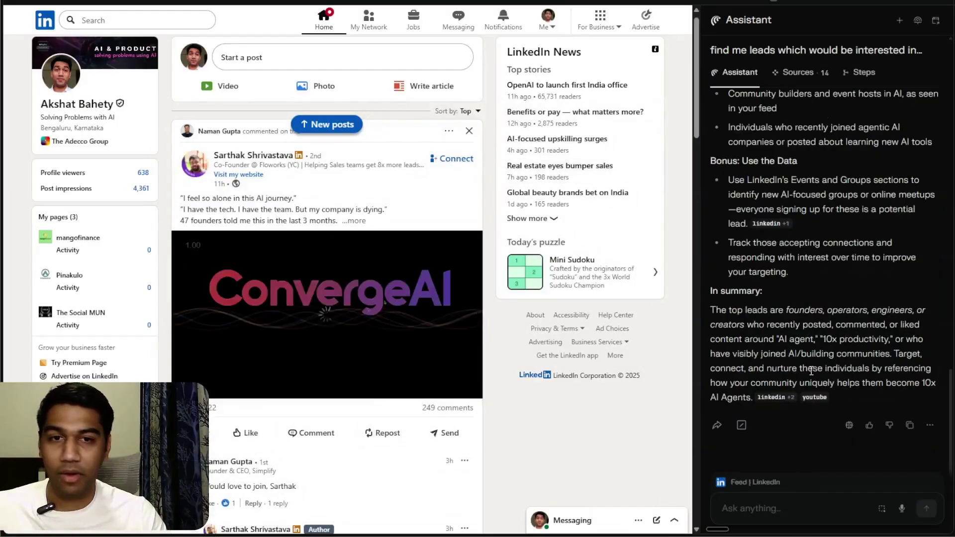
{"action": "scroll", "coordinate": [812, 371], "scroll_direction": "up", "scroll_amount": 10}
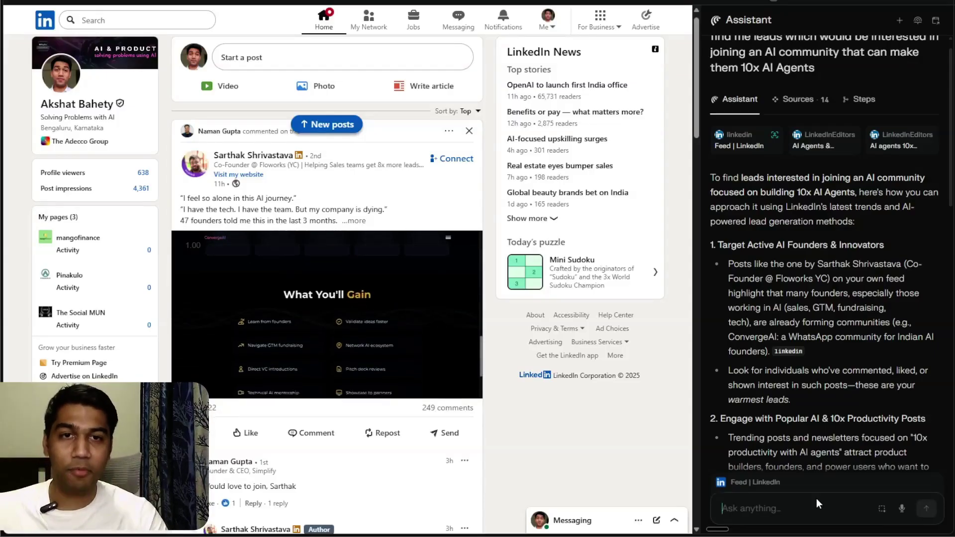
{"action": "type", "text": "Go ahead and use the s"}
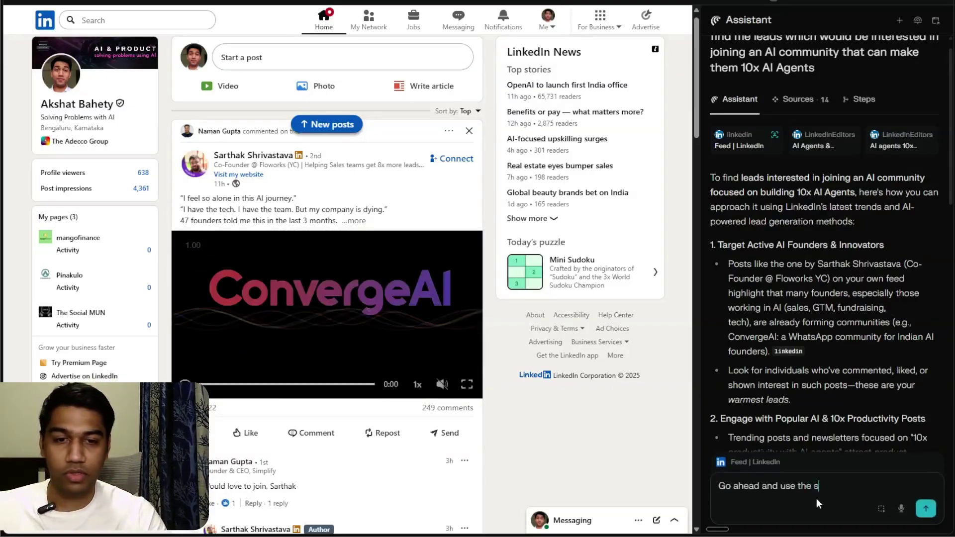
{"action": "type", "text": "earch box to "}
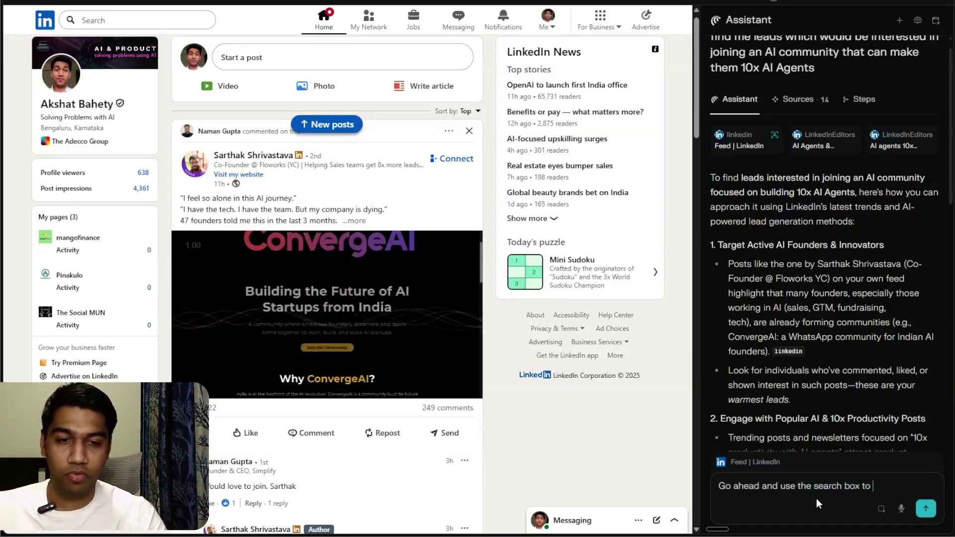
{"action": "type", "text": "find me leads"}
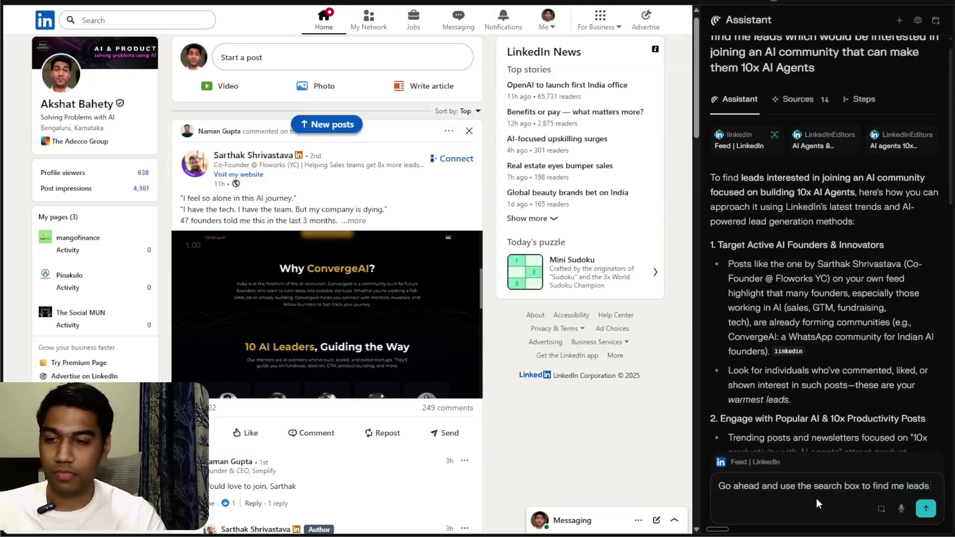
Send the follow-up asking the assistant to use LinkedIn's search box to find leads
{"action": "key", "text": "Return"}
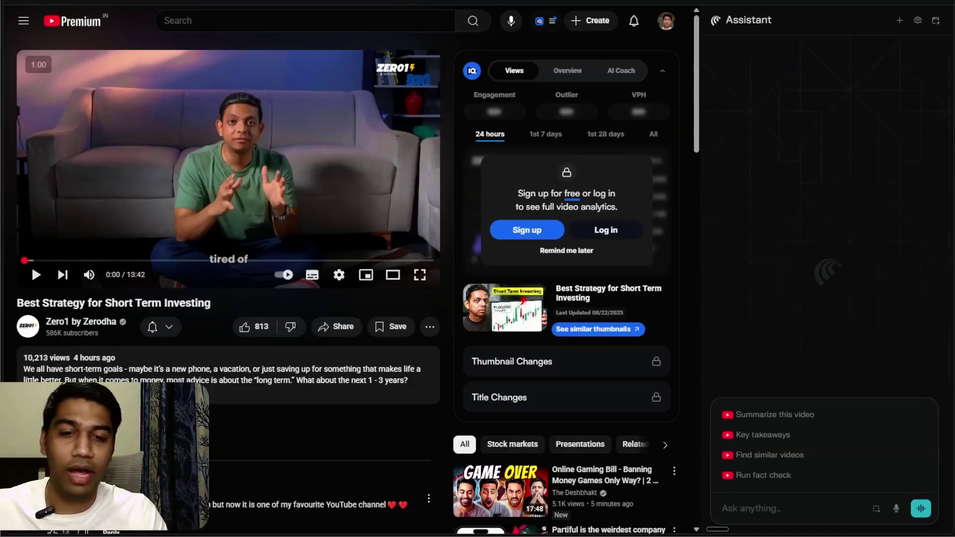
Attach the short-term investing video tab and request a bullet-list summary of what he discusses
{"action": "left_click", "coordinate": [812, 512]}
{"action": "key", "text": "BackSpace"}
{"action": "key", "text": "BackSpace"}
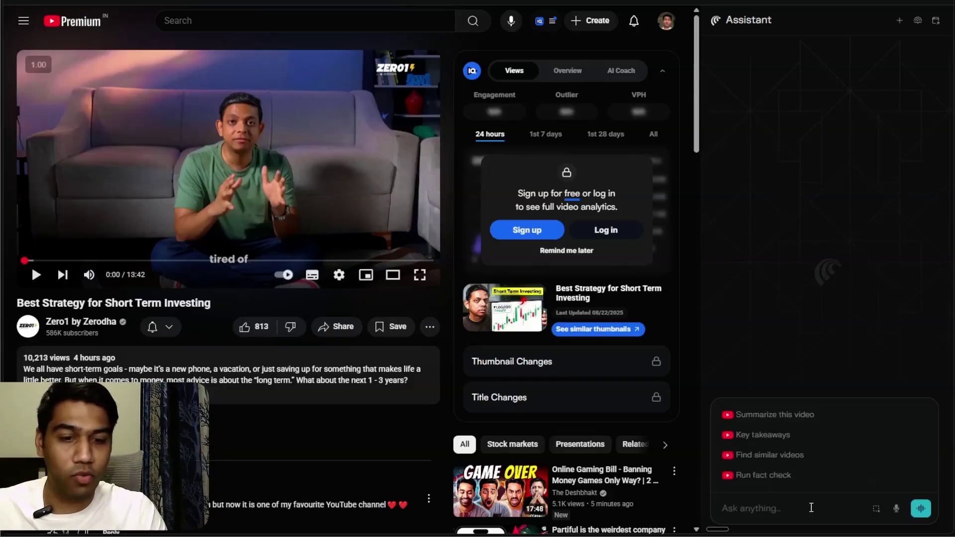
{"action": "key", "text": "ctrl+equal"}
{"action": "key", "text": "ctrl+equal"}
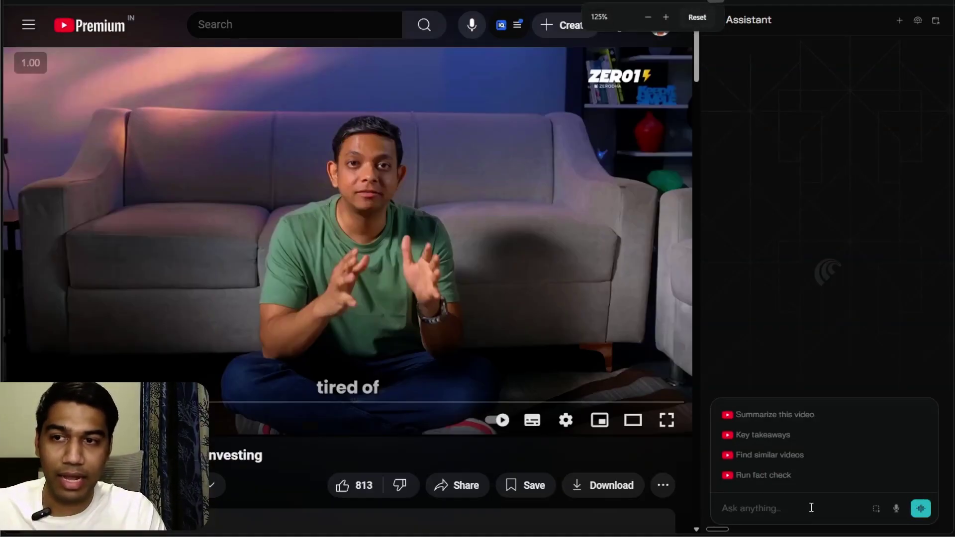
{"action": "type", "text": "@"}
{"action": "key", "text": "Return"}
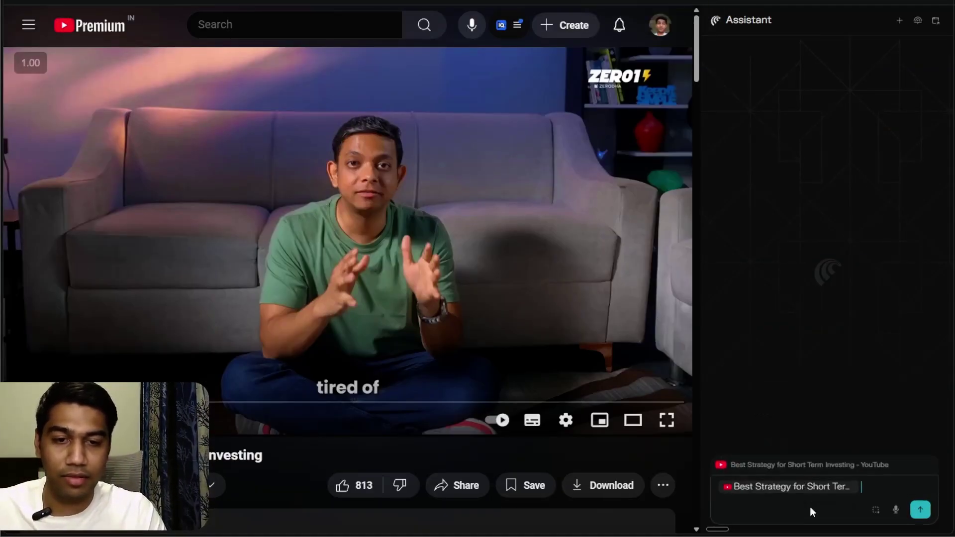
{"action": "type", "text": "@"}
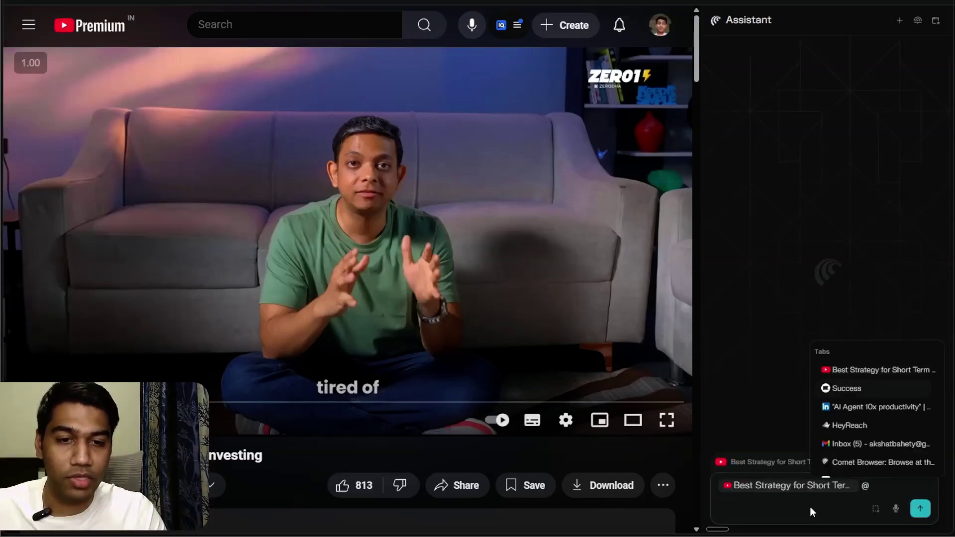
{"action": "key", "text": "BackSpace"}
{"action": "type", "text": "tell"}
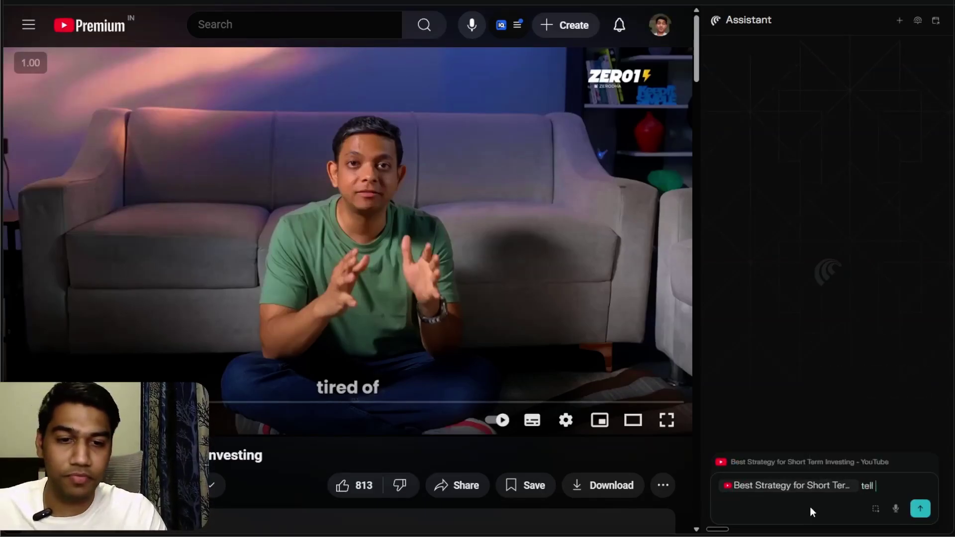
{"action": "type", "text": " me what is"}
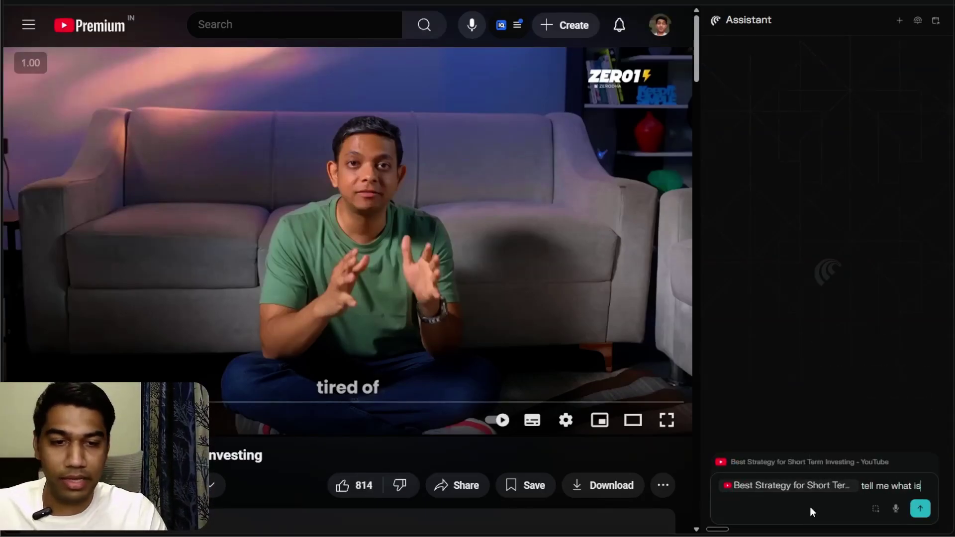
{"action": "type", "text": " he talking about "}
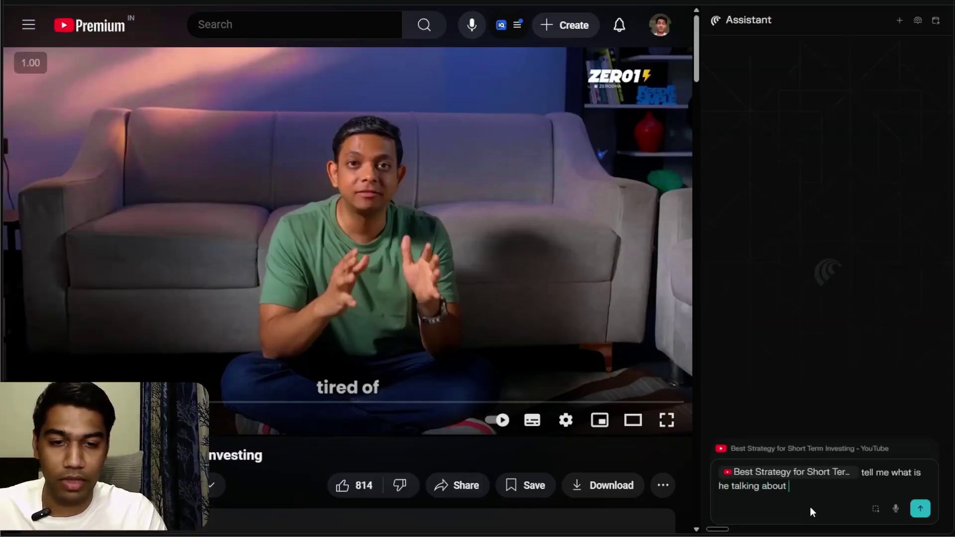
{"action": "type", "text": "in the video in"}
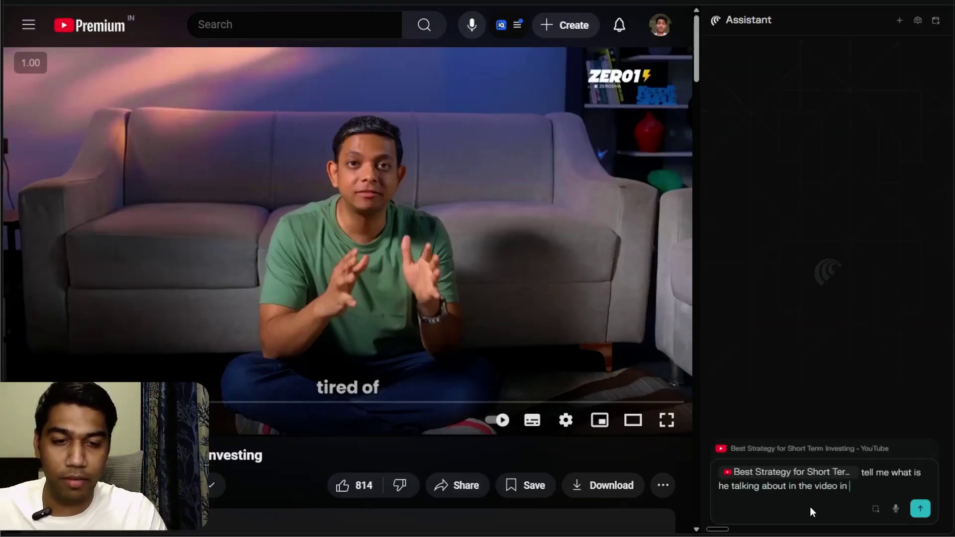
{"action": "type", "text": " a bullet "}
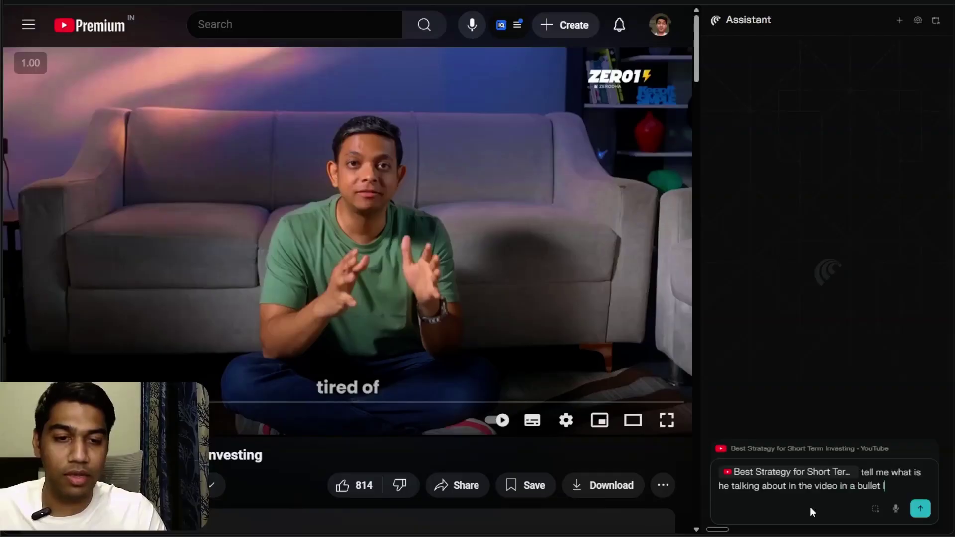
{"action": "type", "text": "list"}
{"action": "key", "text": "Return"}
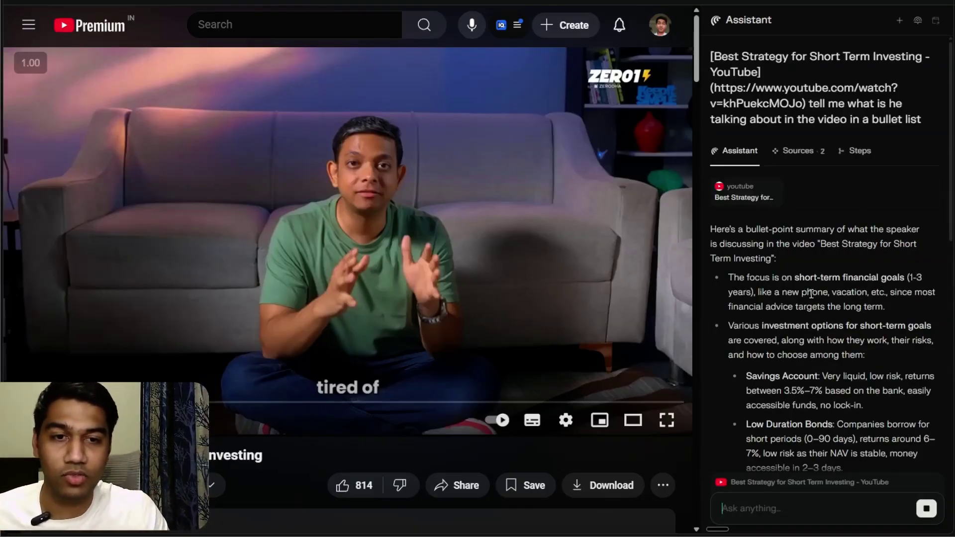
{"action": "scroll", "coordinate": [797, 218], "scroll_direction": "down", "scroll_amount": 2}
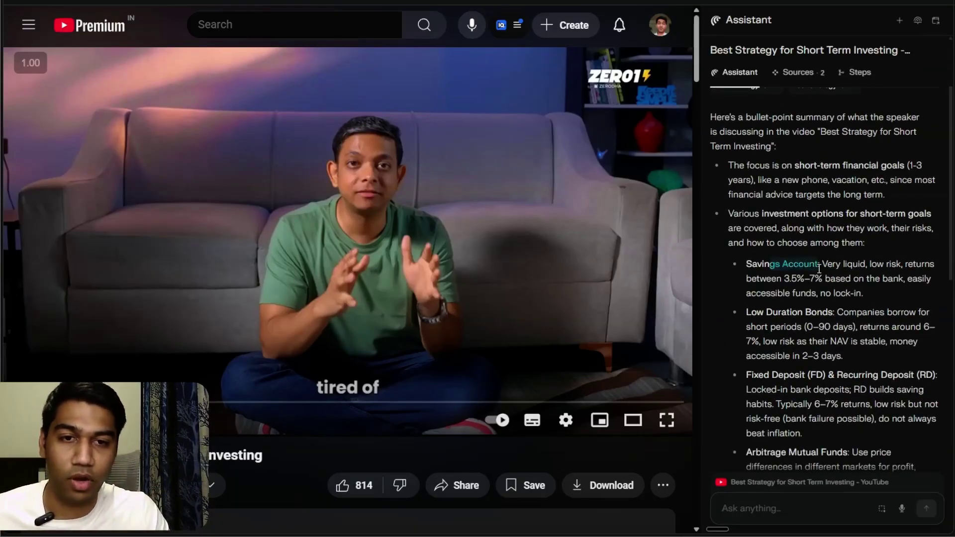
{"action": "scroll", "coordinate": [779, 262], "scroll_direction": "down", "scroll_amount": 2}
{"action": "scroll", "coordinate": [801, 206], "scroll_direction": "down", "scroll_amount": 2}
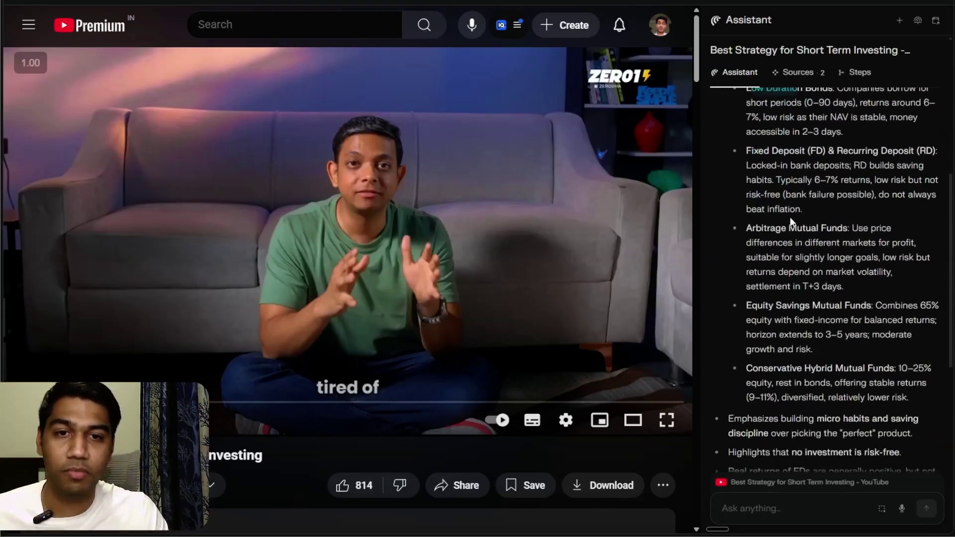
{"action": "scroll", "coordinate": [796, 251], "scroll_direction": "down", "scroll_amount": 1}
{"action": "scroll", "coordinate": [795, 251], "scroll_direction": "down", "scroll_amount": 3}
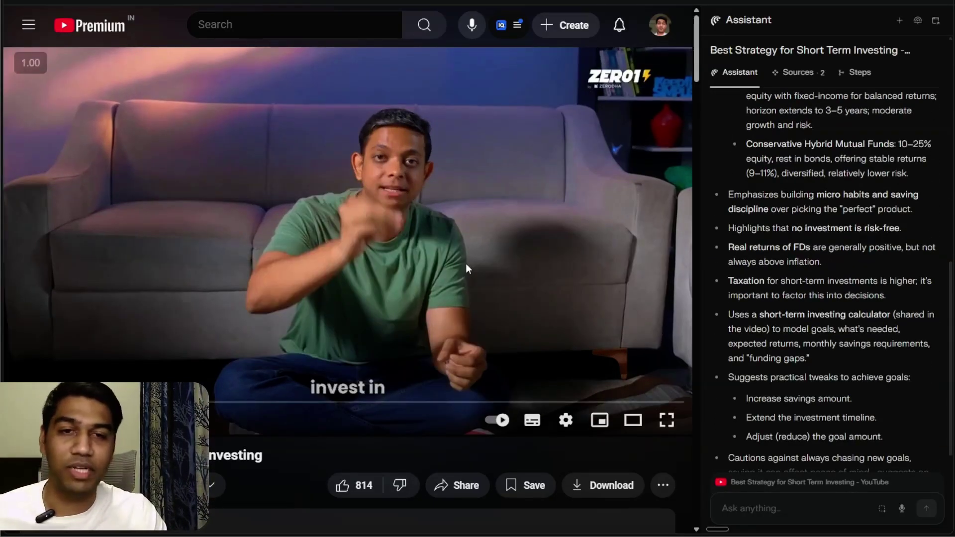
{"action": "scroll", "coordinate": [848, 253], "scroll_direction": "up", "scroll_amount": 3}
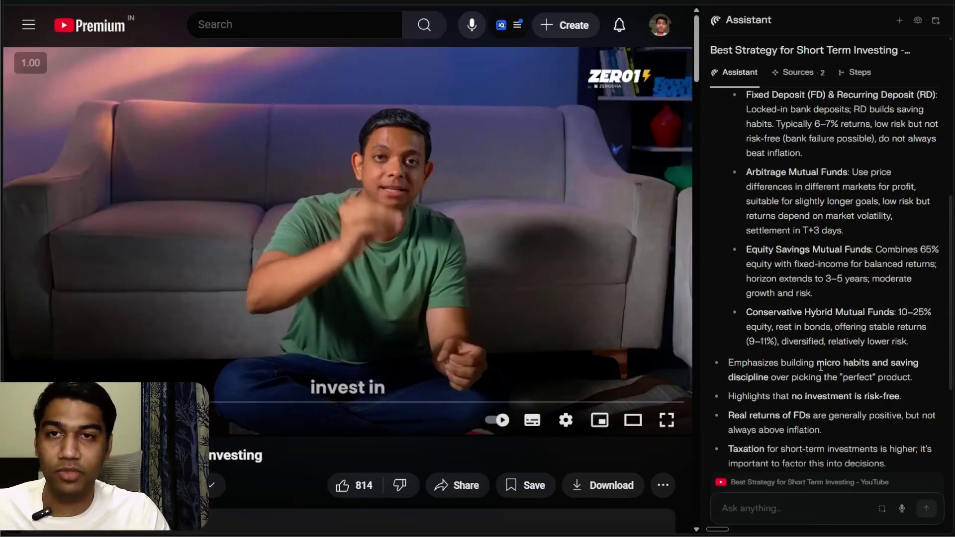
{"action": "type", "text": "take the content"}
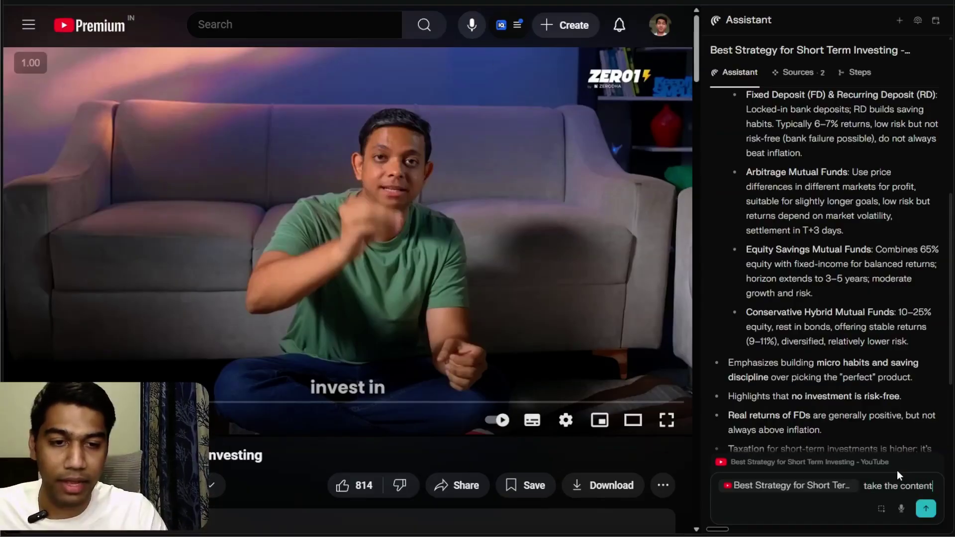
{"action": "type", "text": " from here and write a tweet"}
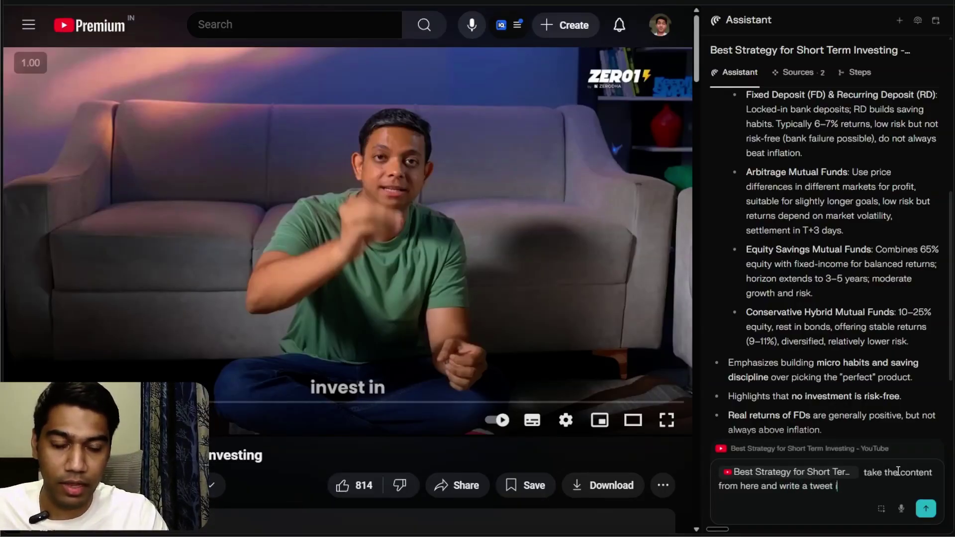
{"action": "type", "text": "in @"}
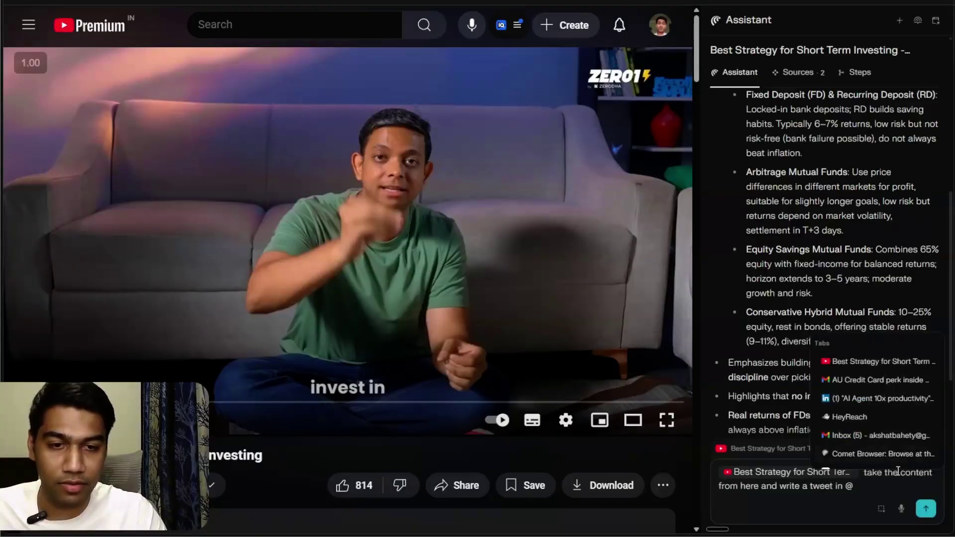
Send the request to write a tweet from the video's content into the X tab
{"action": "key", "text": "Return"}
{"action": "key", "text": "Return"}
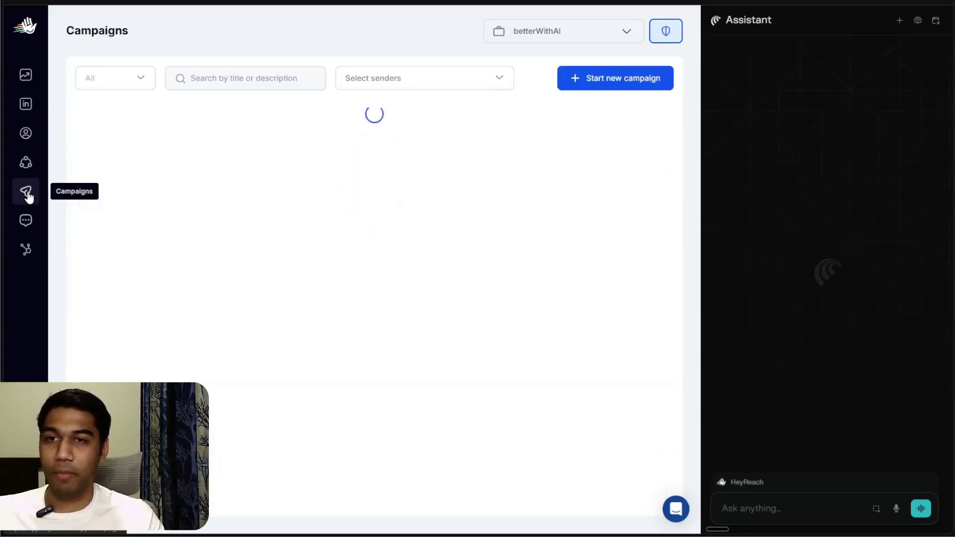
Request a new community campaign using the betterWithAI tab as context
{"action": "left_click", "coordinate": [826, 509]}
{"action": "type", "text": "Create a new "}
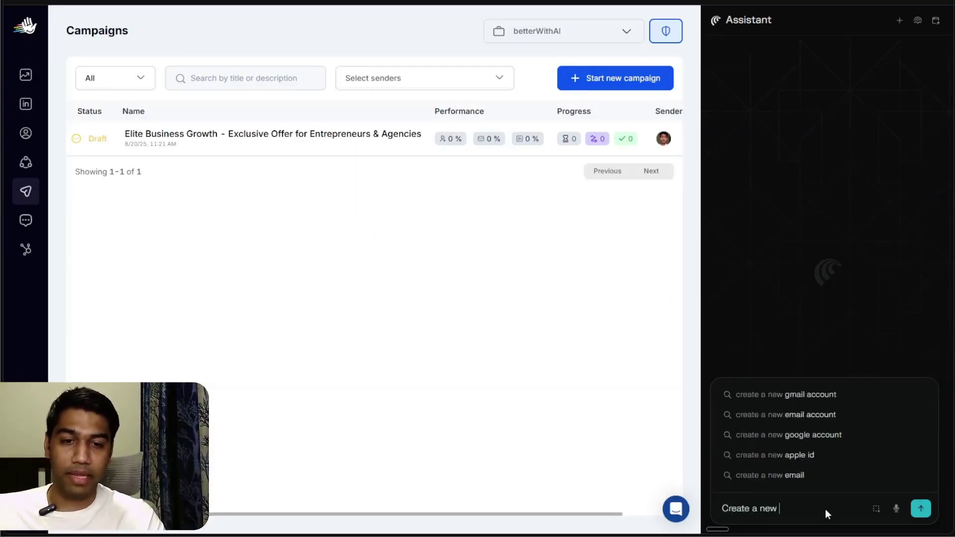
{"action": "type", "text": "campaing for "}
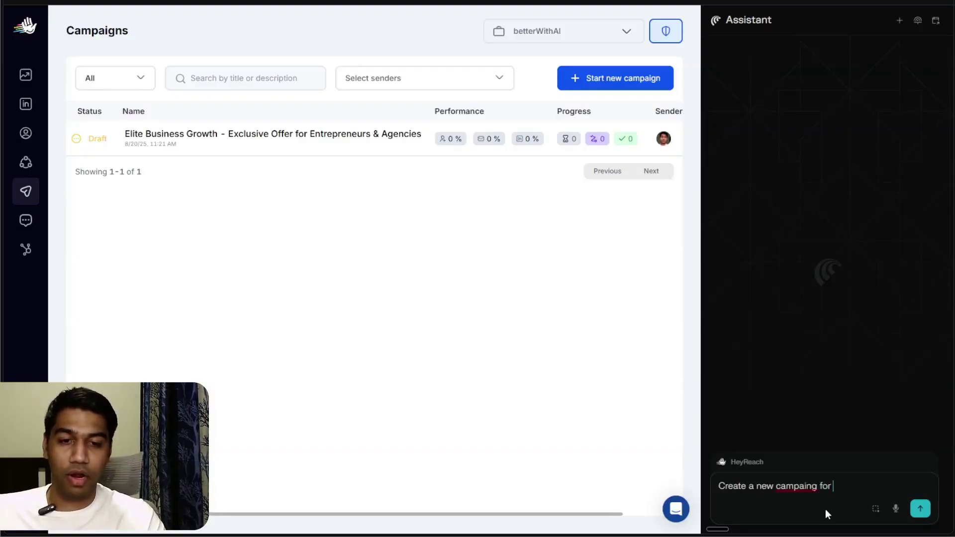
{"action": "type", "text": "our new comm"}
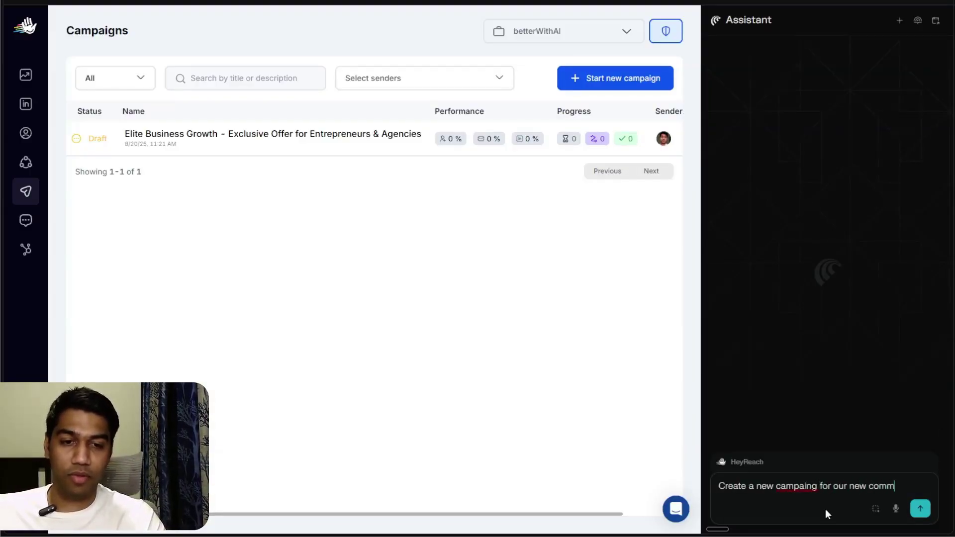
{"action": "type", "text": "unity for which the d"}
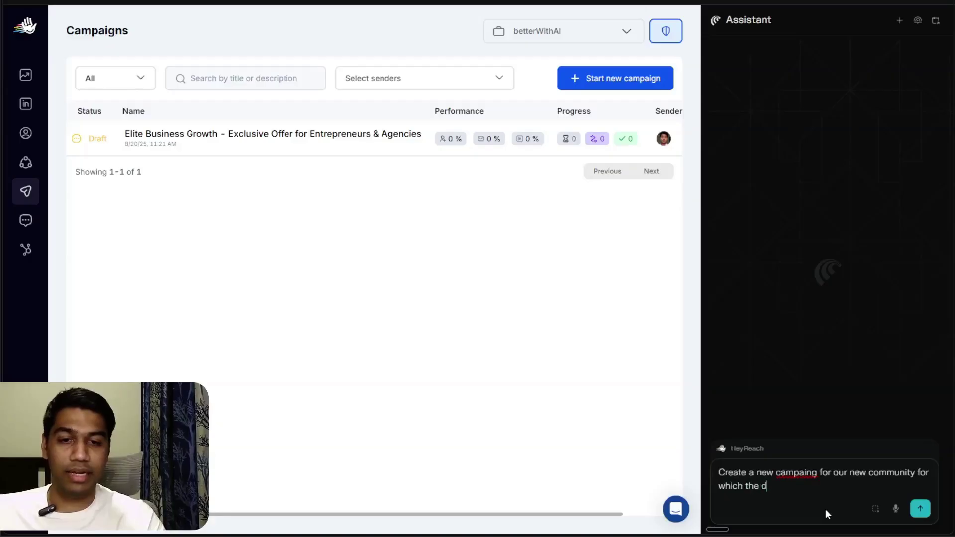
{"action": "type", "text": "etails are pre"}
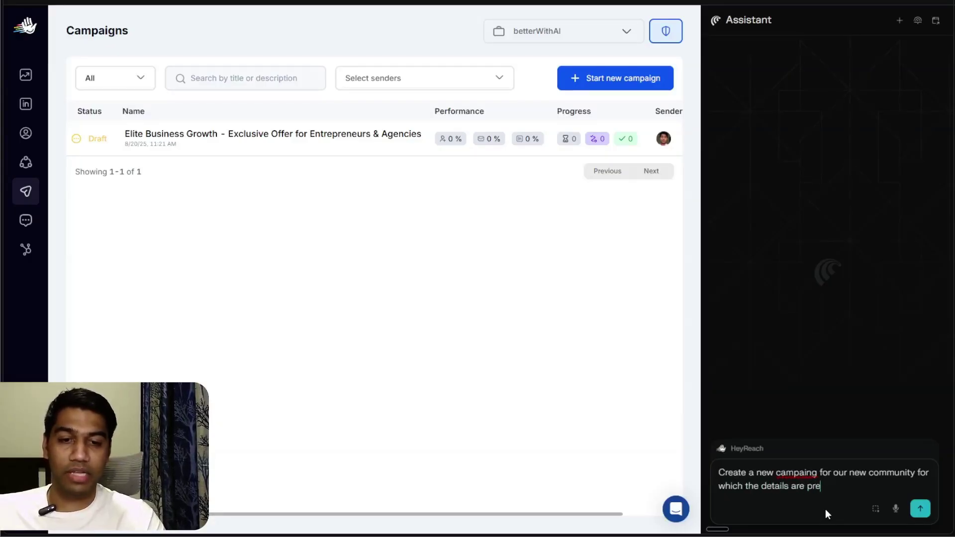
{"action": "type", "text": "sent here @"}
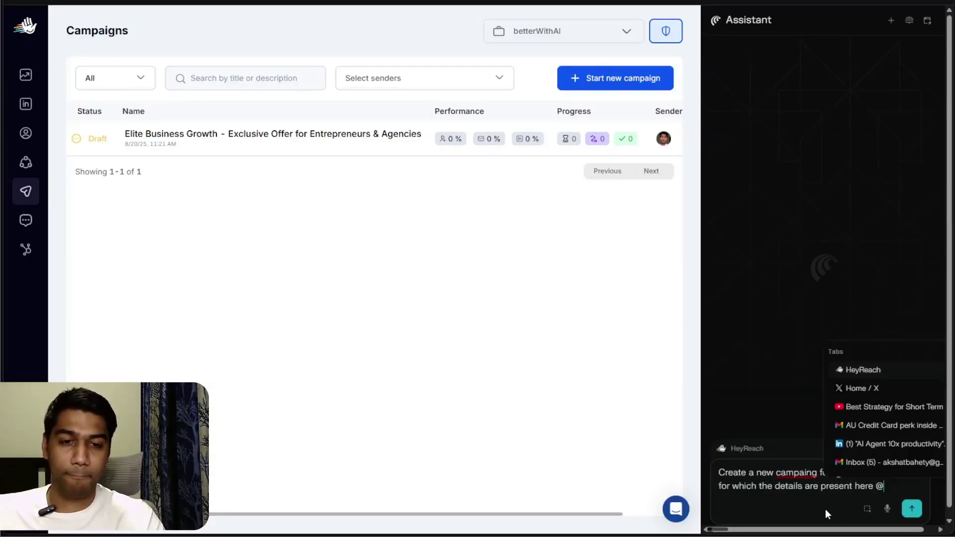
{"action": "key", "text": "Down"}
{"action": "key", "text": "Down"}
{"action": "key", "text": "Down"}
{"action": "key", "text": "Return"}
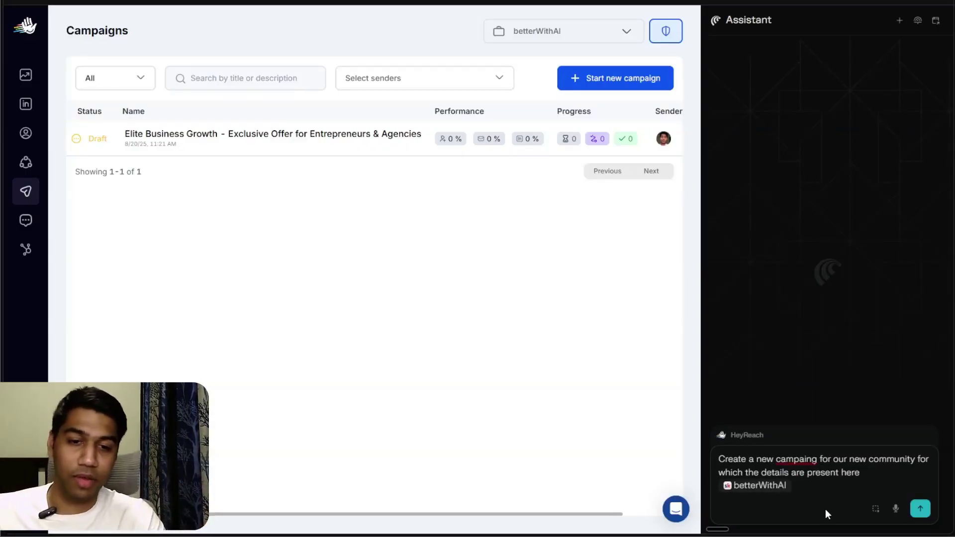
{"action": "key", "text": "Return"}
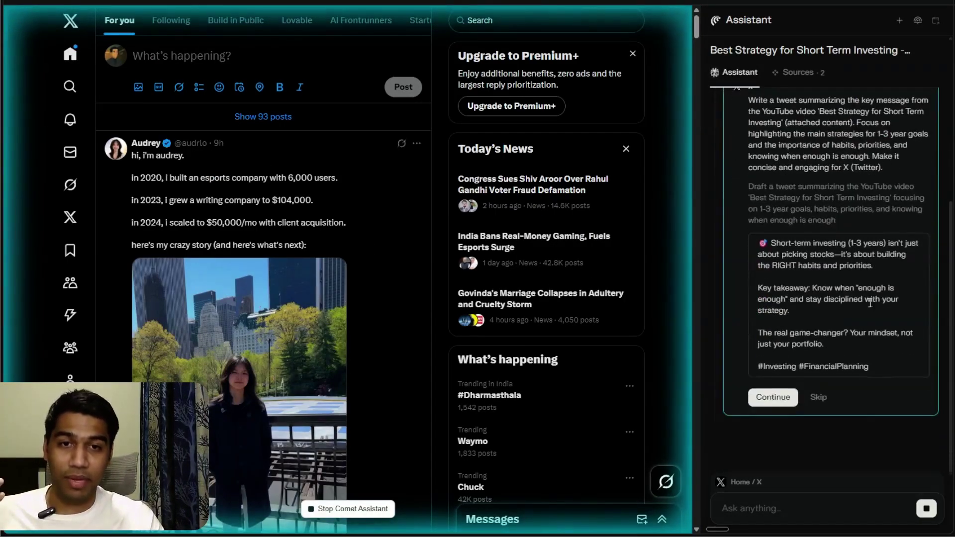
Approve the assistant's drafted investing tweet with Continue so it proceeds
{"action": "left_click", "coordinate": [777, 398]}
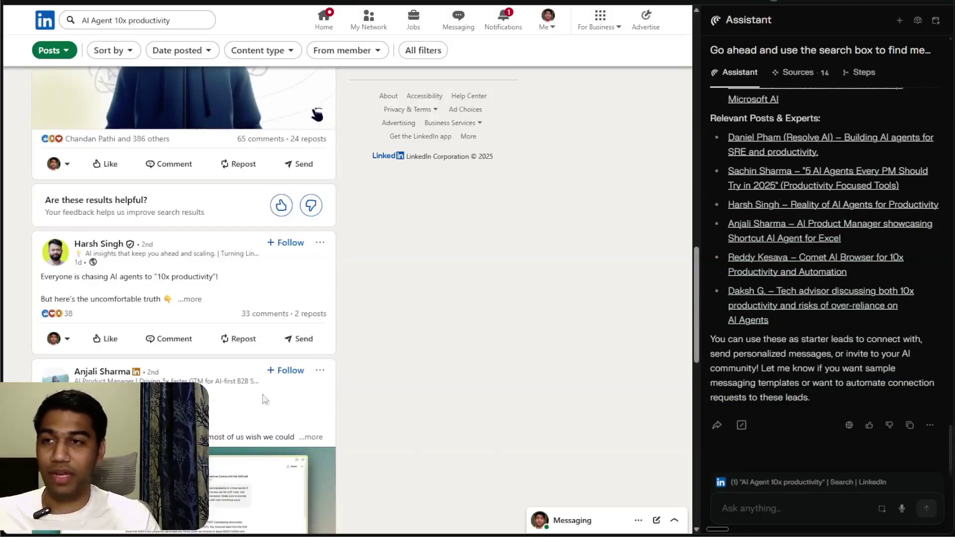
{"action": "scroll", "coordinate": [262, 400], "scroll_direction": "up", "scroll_amount": 2}
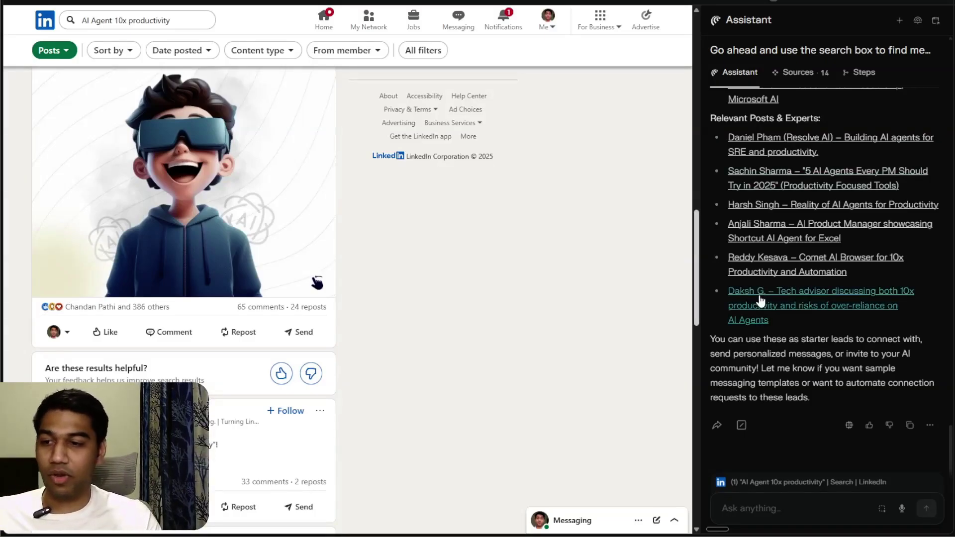
{"action": "scroll", "coordinate": [316, 281], "scroll_direction": "down", "scroll_amount": 10}
{"action": "scroll", "coordinate": [810, 240], "scroll_direction": "up", "scroll_amount": 5}
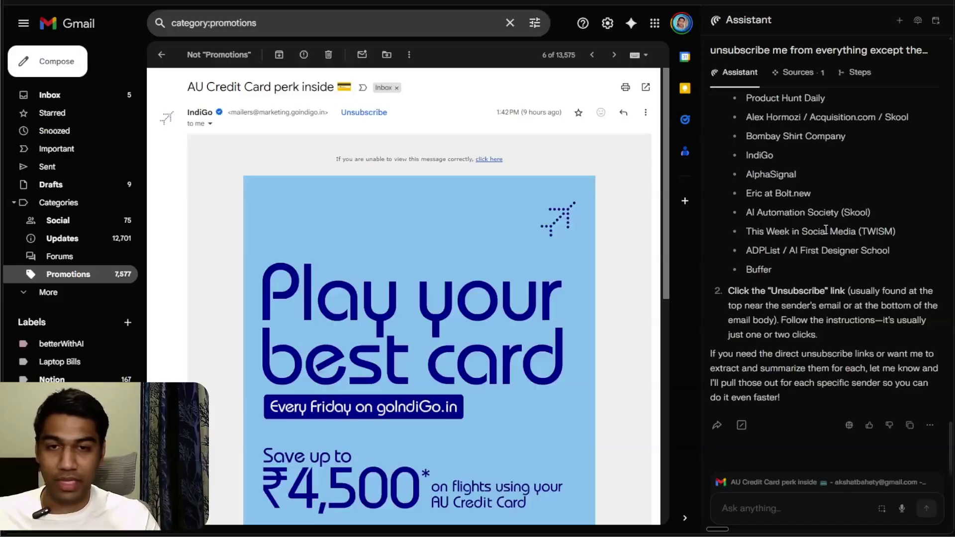
{"action": "scroll", "coordinate": [826, 230], "scroll_direction": "up", "scroll_amount": 1}
{"action": "scroll", "coordinate": [826, 230], "scroll_direction": "up", "scroll_amount": 4}
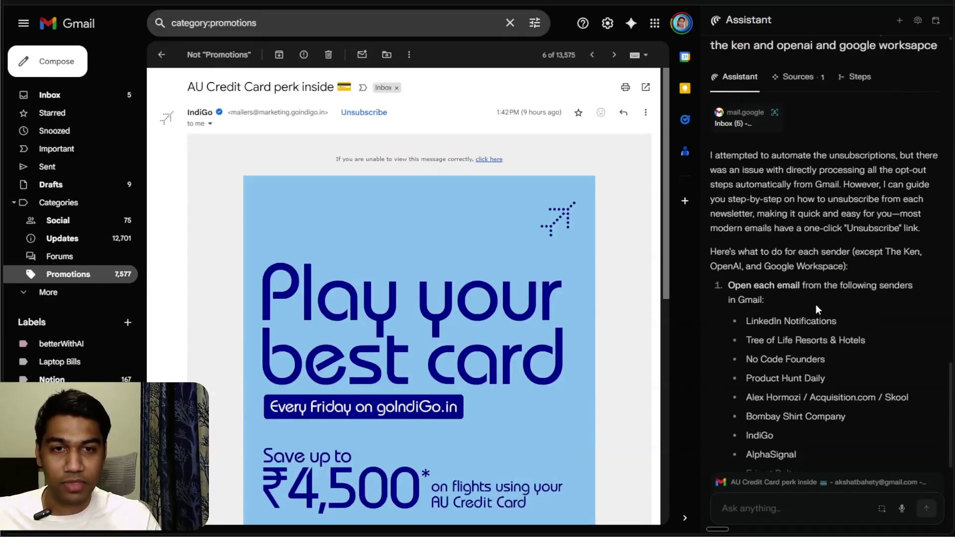
{"action": "scroll", "coordinate": [849, 251], "scroll_direction": "down", "scroll_amount": 2}
{"action": "scroll", "coordinate": [858, 299], "scroll_direction": "down", "scroll_amount": 2}
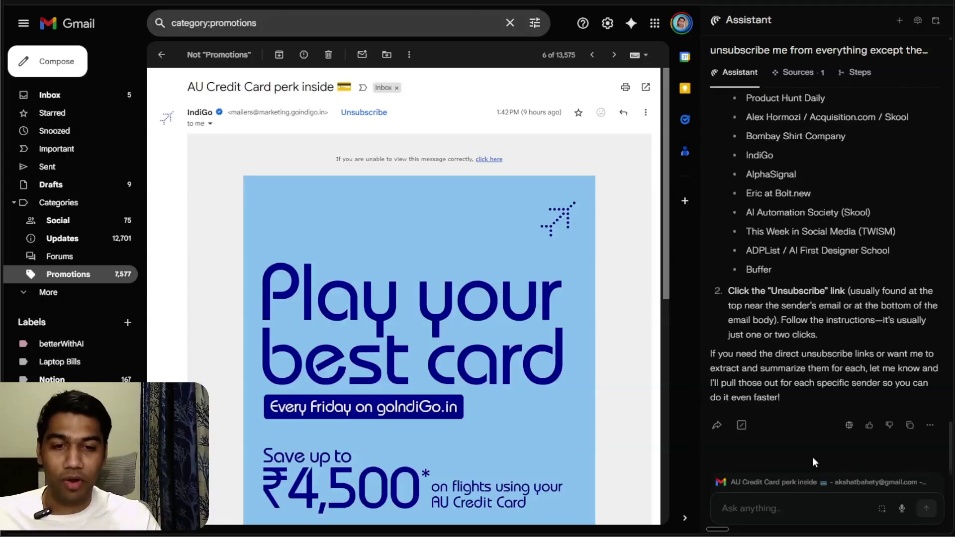
{"action": "type", "text": "are you done"}
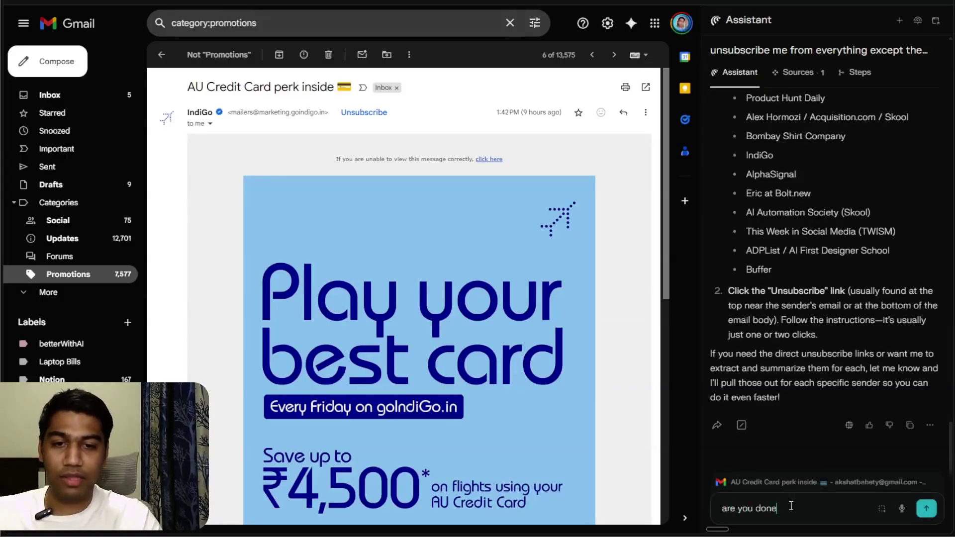
Send 'are you done' to check on the newsletter unsubscribing task
{"action": "key", "text": "Return"}
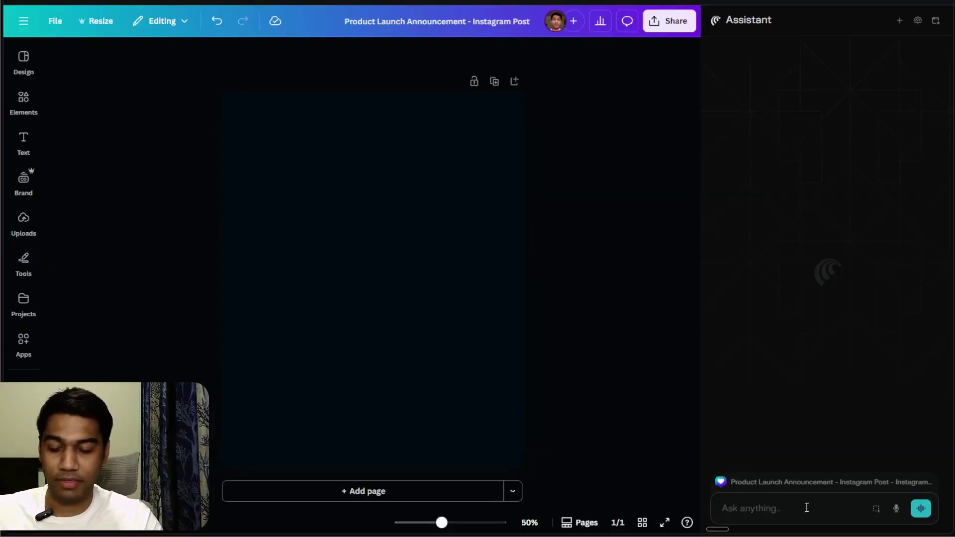
{"action": "type", "text": "Create a new "}
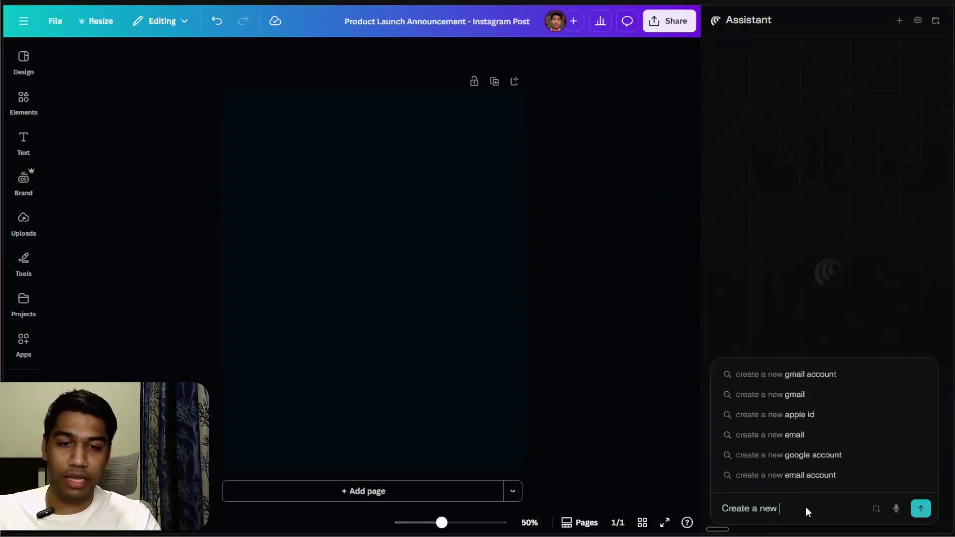
{"action": "type", "text": "product launch a"}
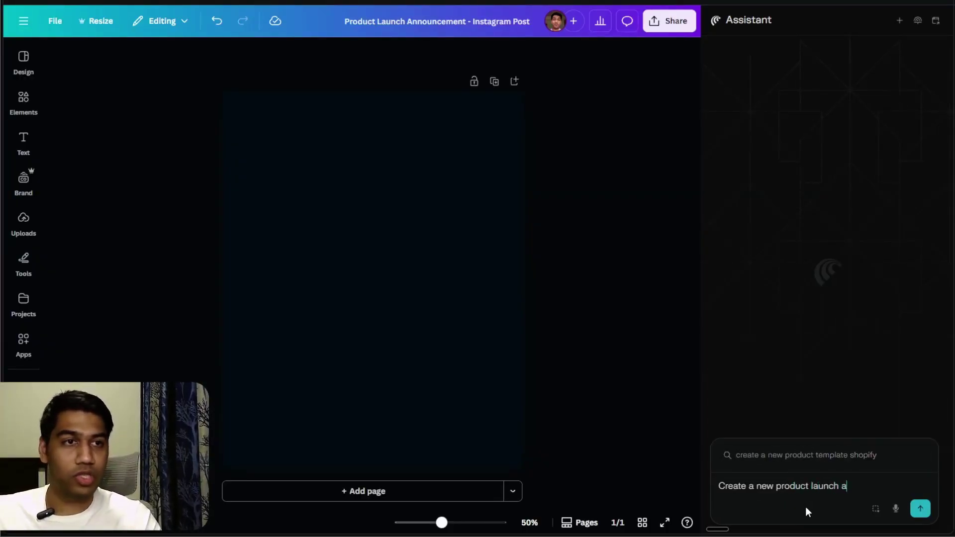
{"action": "type", "text": "ccnou"}
Compose and send the red-toned product launch announcement request to Canva's assistant
{"action": "key", "text": "BackSpace"}
{"action": "key", "text": "BackSpace"}
{"action": "key", "text": "BackSpace"}
{"action": "key", "text": "BackSpace"}
{"action": "key", "text": "BackSpace"}
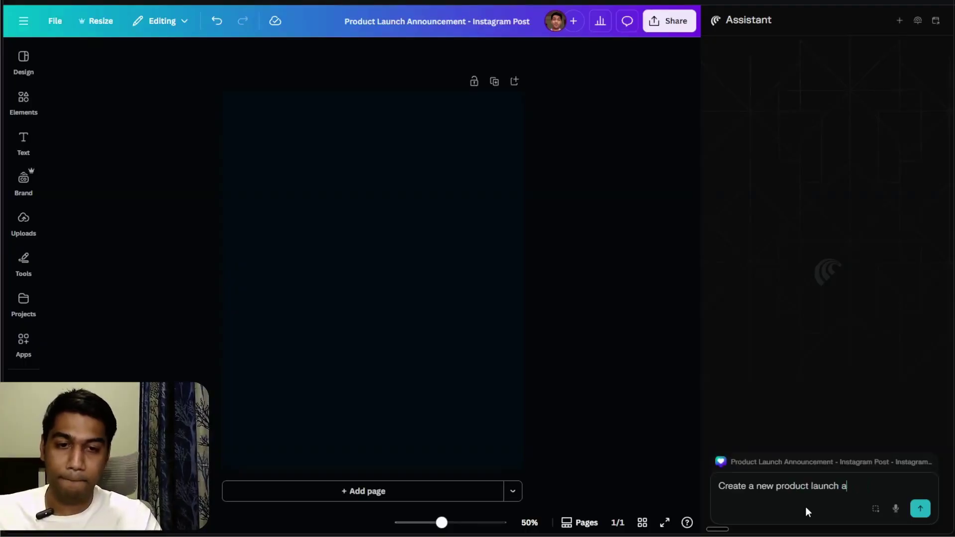
{"action": "type", "text": "nnouncment in "}
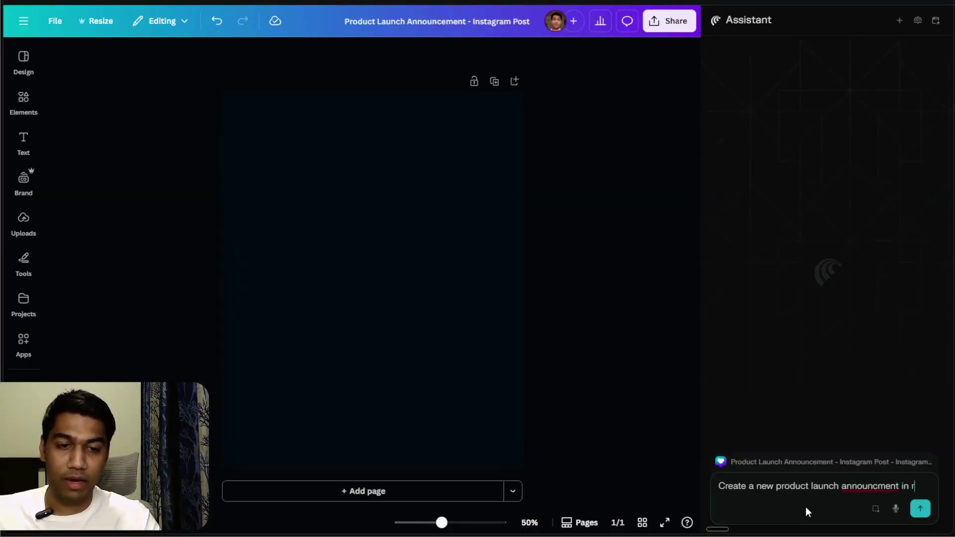
{"action": "type", "text": "red tones"}
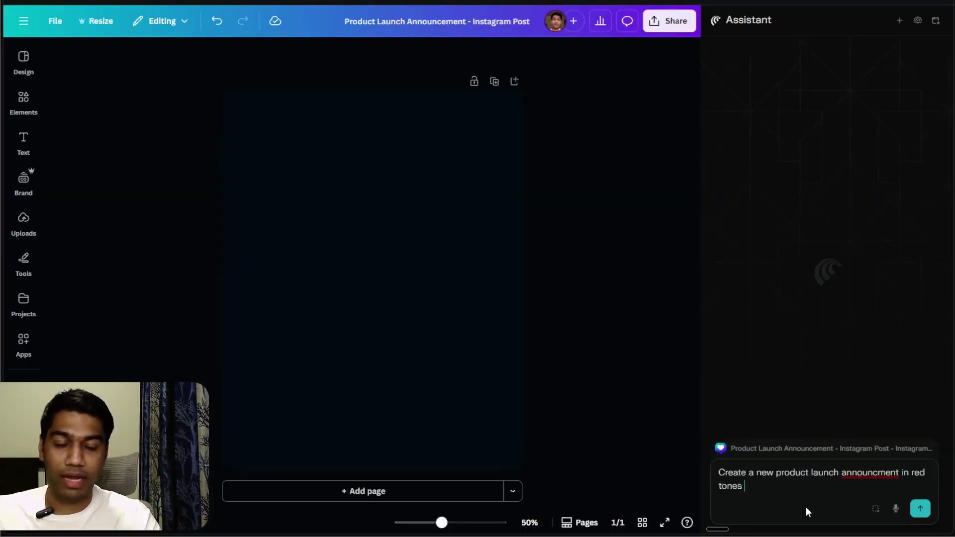
{"action": "key", "text": "Left"}
{"action": "key", "text": "Left"}
{"action": "key", "text": "Left"}
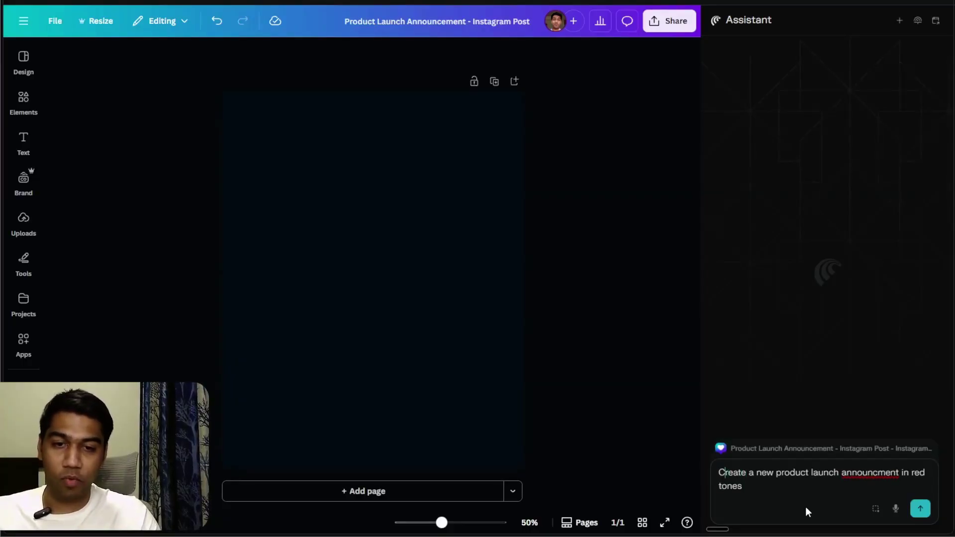
{"action": "type", "text": "Task -"}
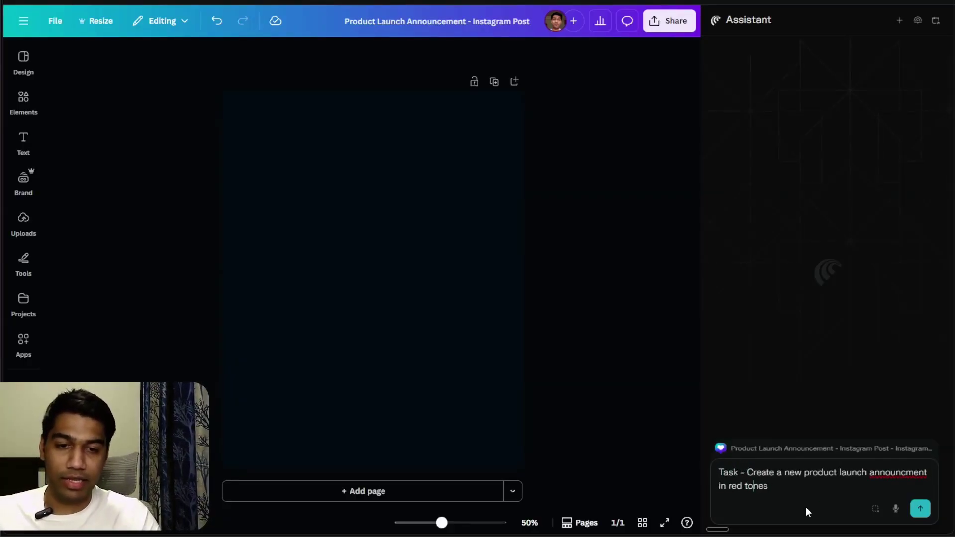
{"action": "key", "text": "Right"}
{"action": "key", "text": "Right"}
{"action": "key", "text": "Right"}
{"action": "key", "text": "shift+Return"}
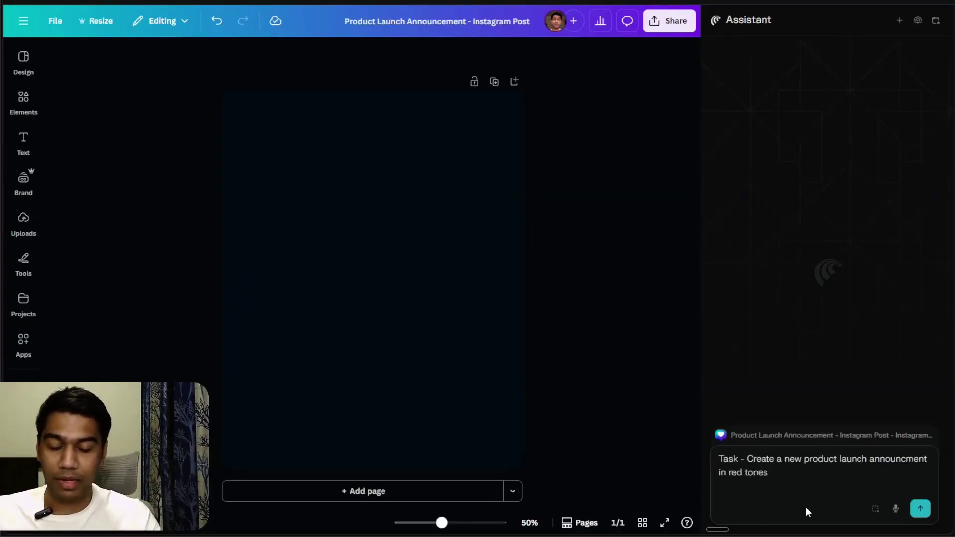
{"action": "type", "text": "Content -"}
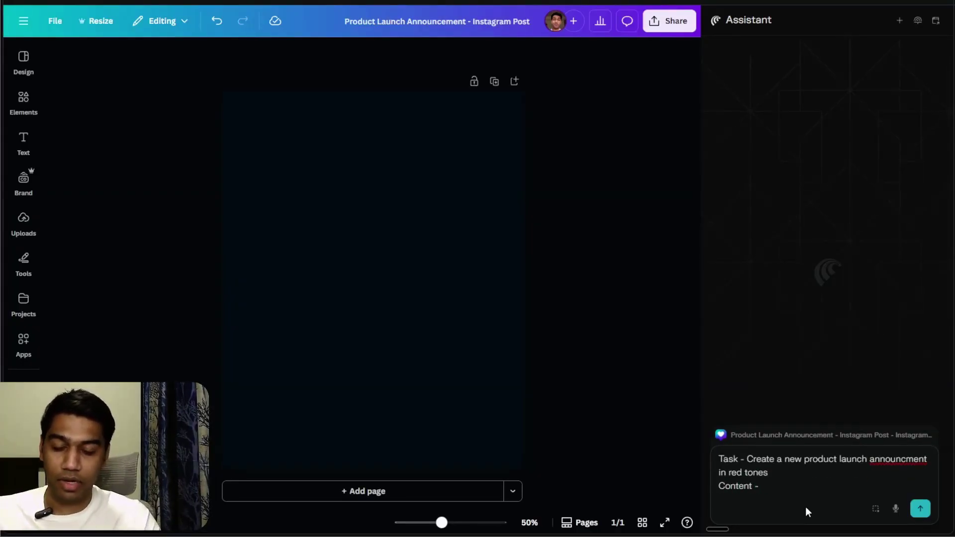
{"action": "type", "text": " Kep"}
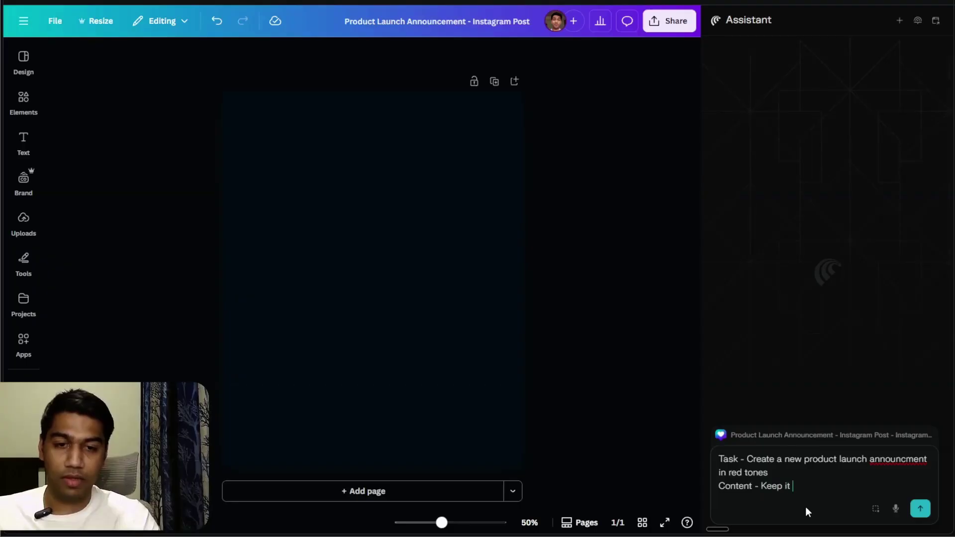
{"action": "type", "text": "uple of sente"}
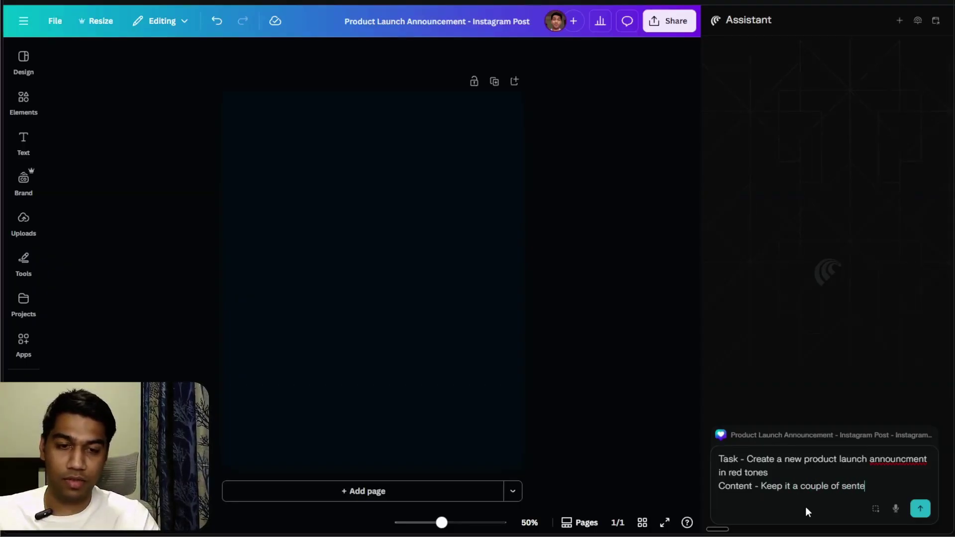
{"action": "type", "text": "nces and you can"}
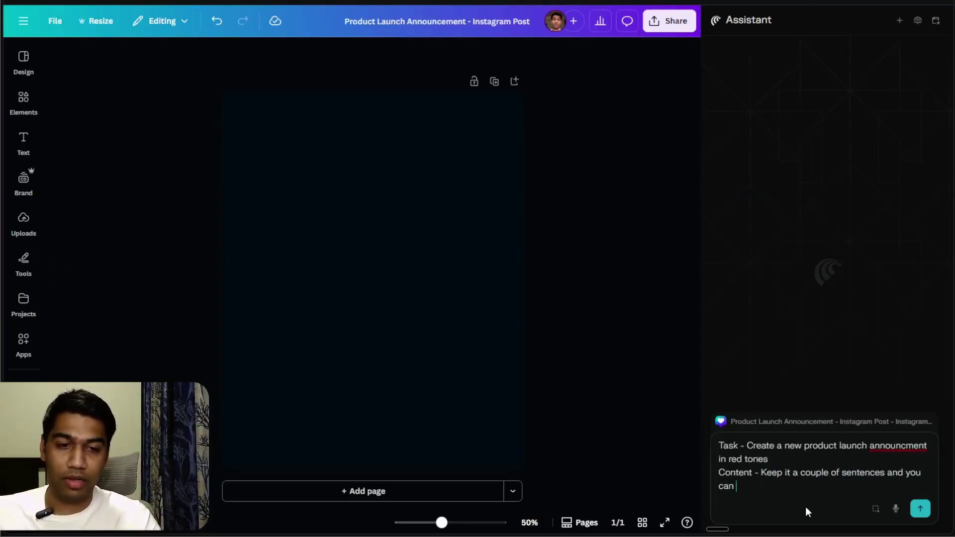
{"action": "type", "text": " click on the Posi"}
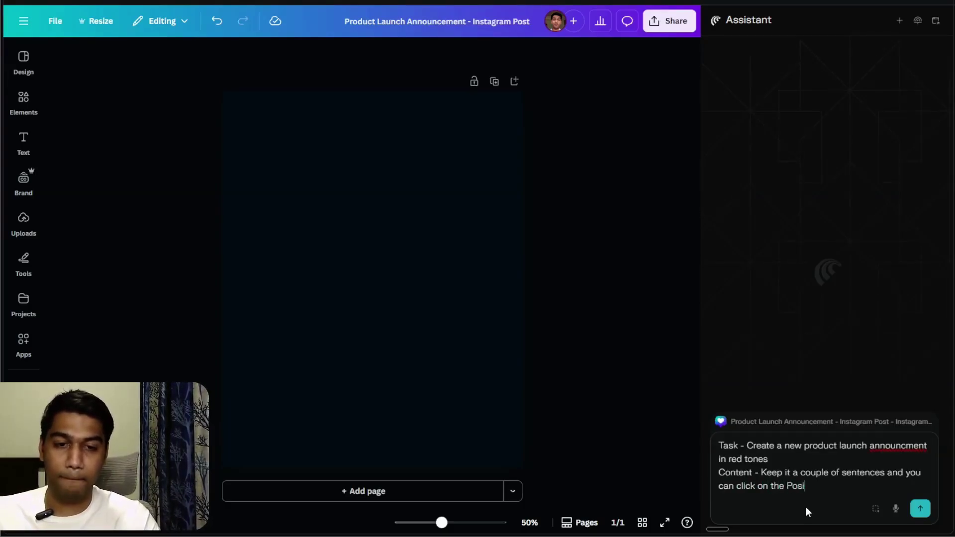
{"action": "type", "text": "tion button to sel"}
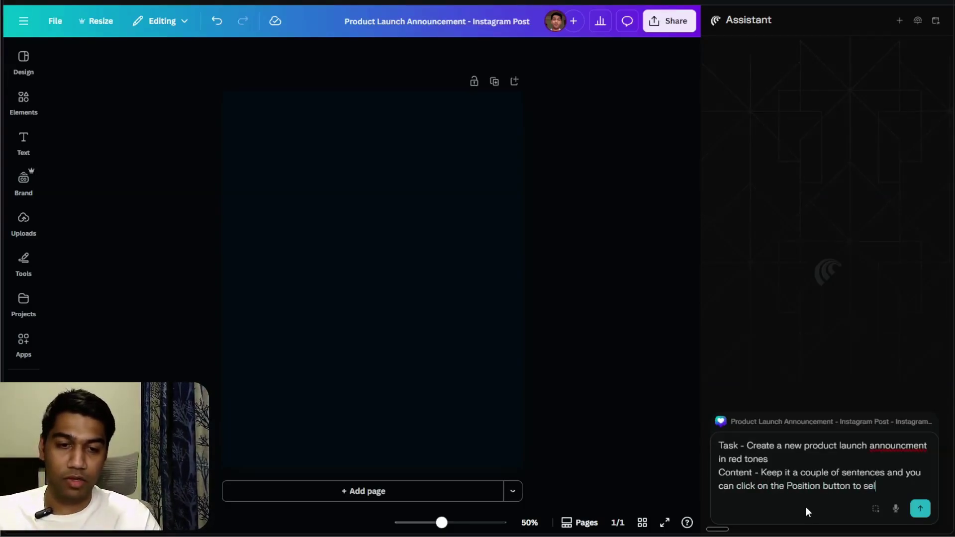
{"action": "type", "text": "ect layers and"}
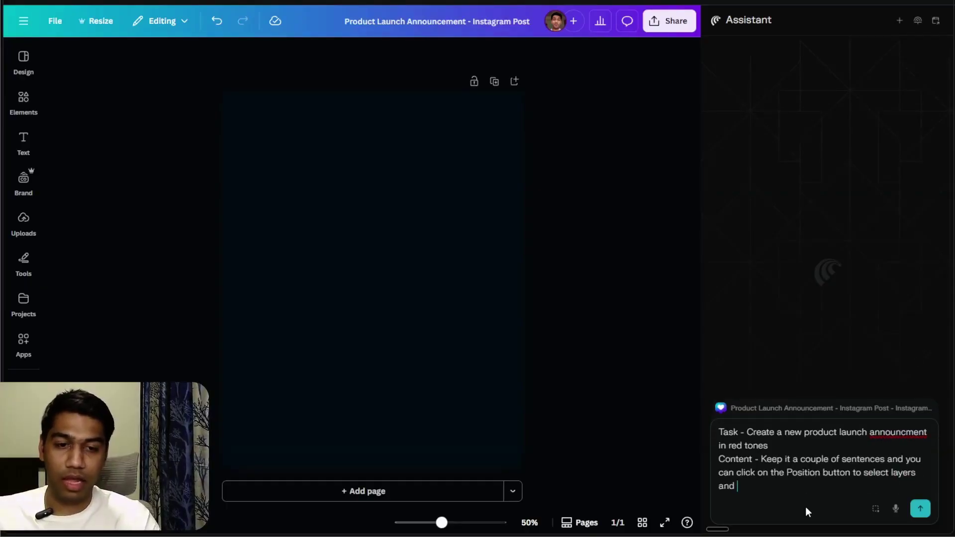
{"action": "type", "text": " then use the la"}
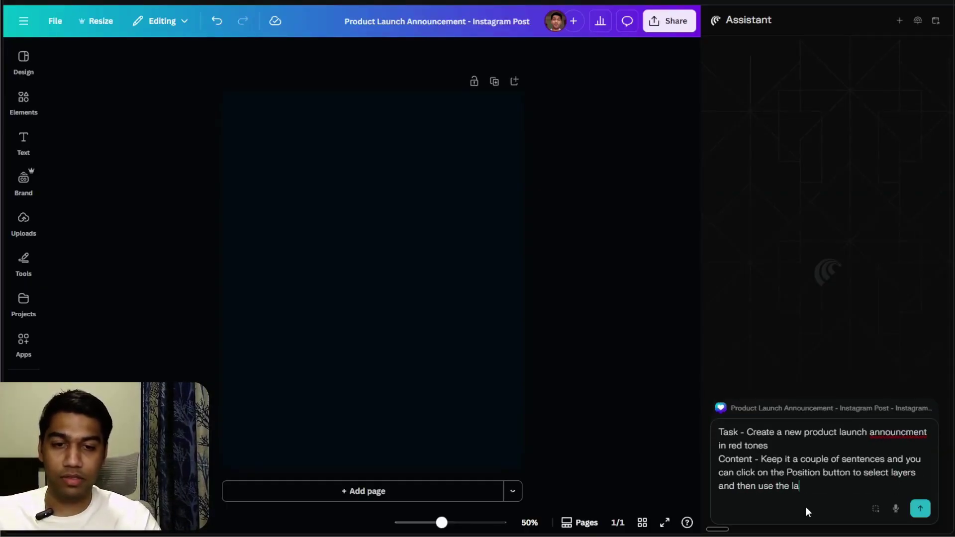
{"action": "type", "text": "yers to edit them"}
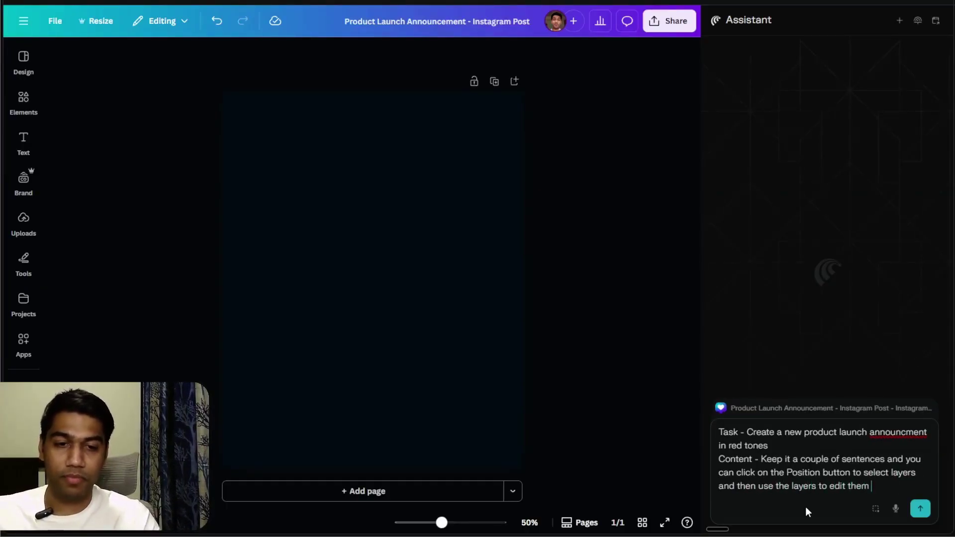
{"action": "type", "text": "  - tryu"}
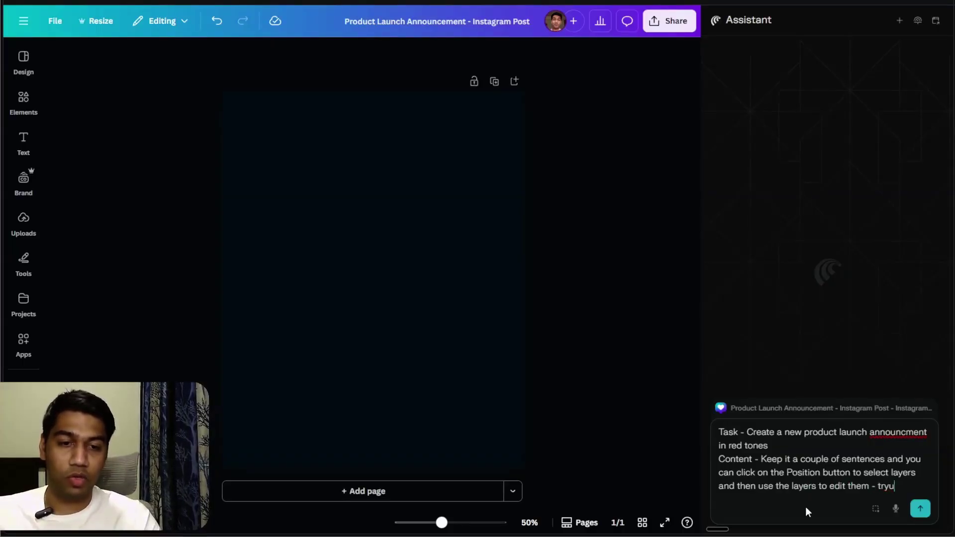
{"action": "key", "text": "BackSpace"}
{"action": "type", "text": " not to ad"}
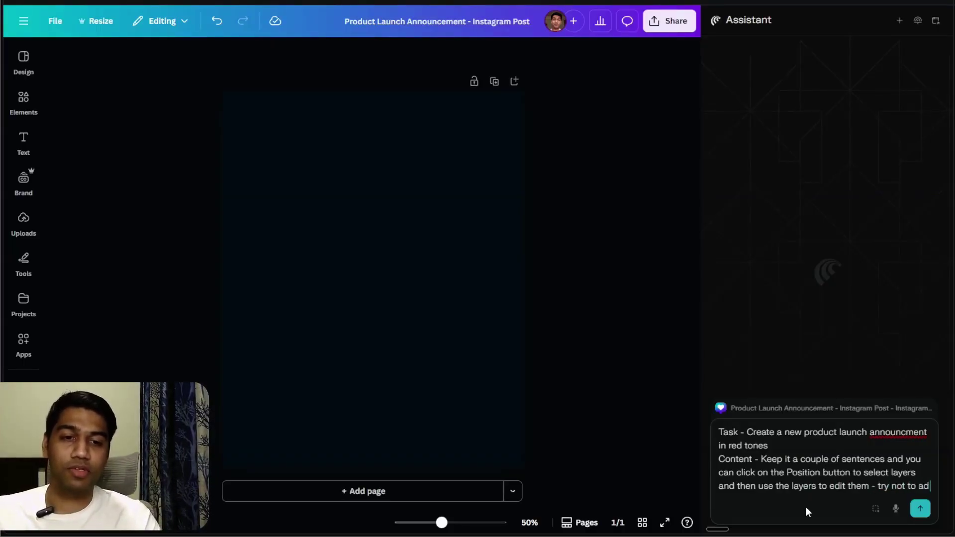
{"action": "type", "text": " new t"}
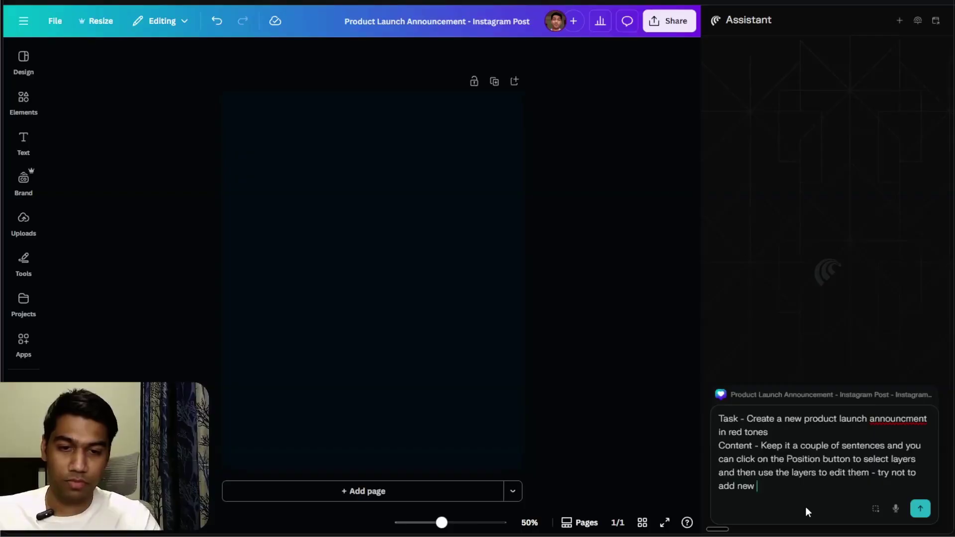
{"action": "type", "text": "ext boxes"}
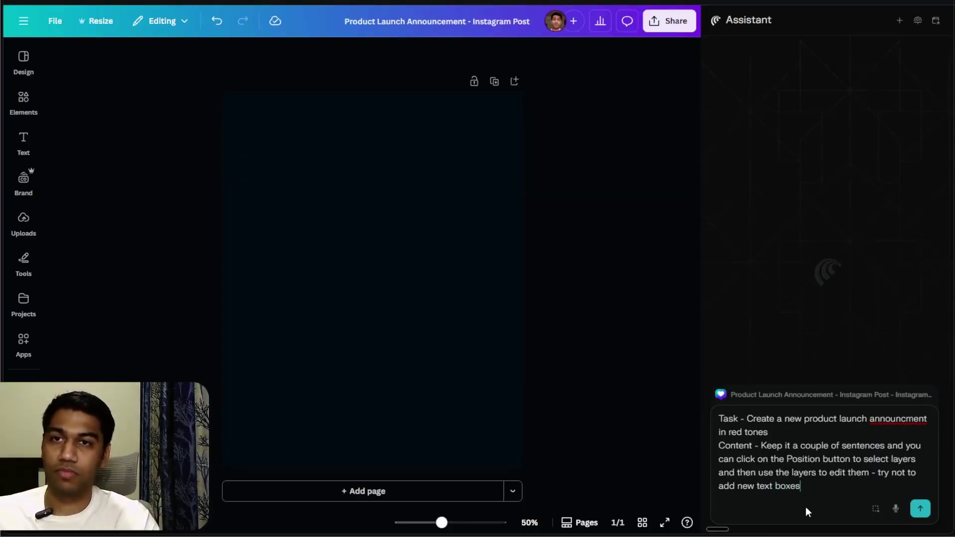
{"action": "key", "text": "Return"}
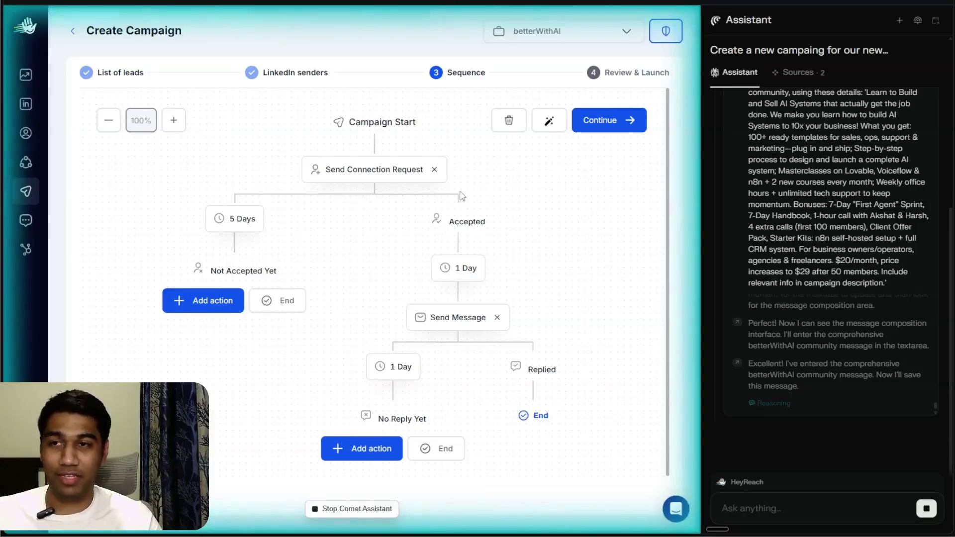
Continue the betterWithAI campaign to review and launch, then dismiss the invalid fallback message error
{"action": "left_click", "coordinate": [609, 120]}
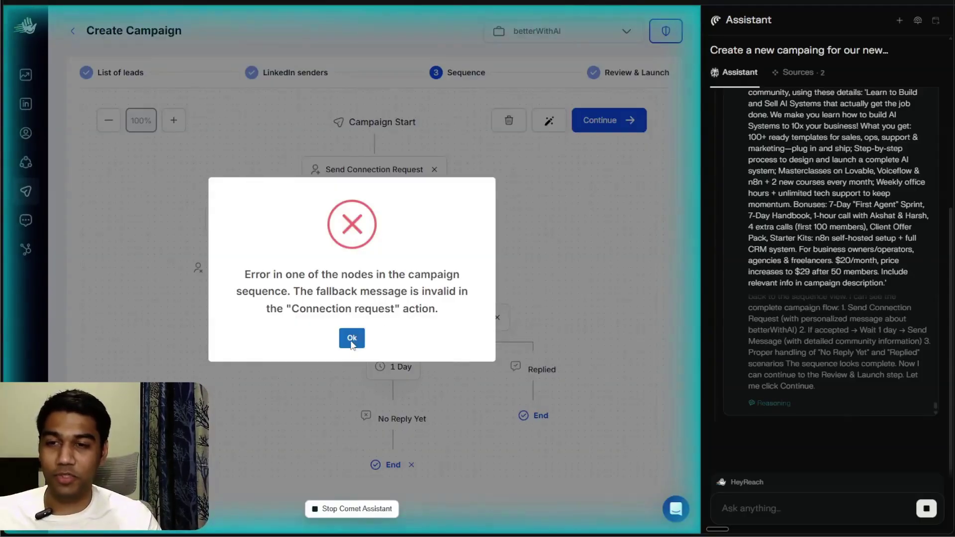
{"action": "left_click", "coordinate": [351, 339]}
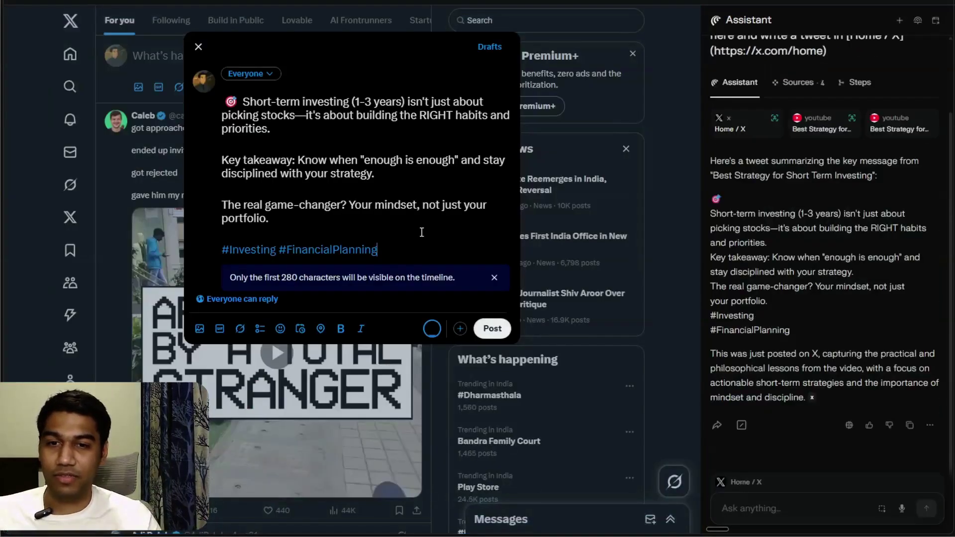
Post the drafted tweet about short-term investing habits and mindset
{"action": "left_click", "coordinate": [489, 335]}
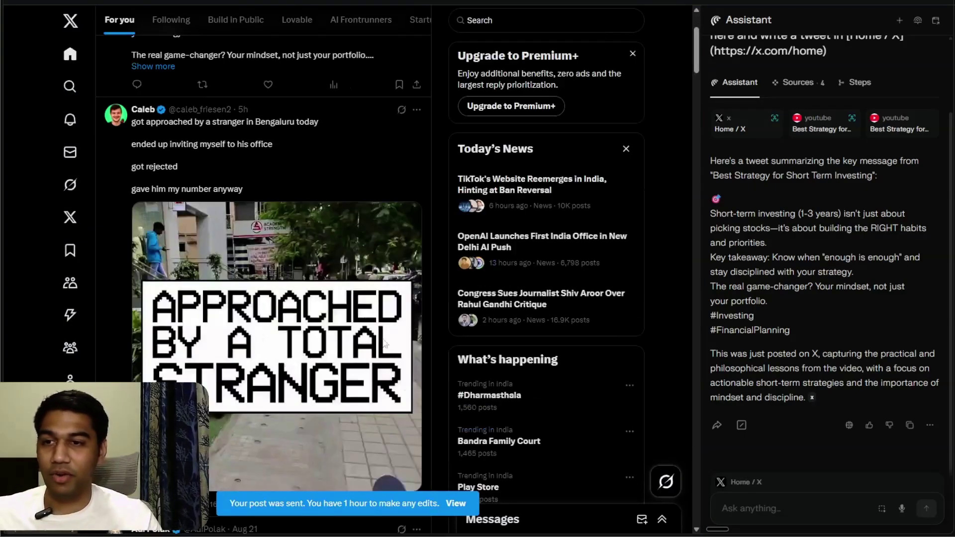
{"action": "scroll", "coordinate": [385, 344], "scroll_direction": "up", "scroll_amount": 2}
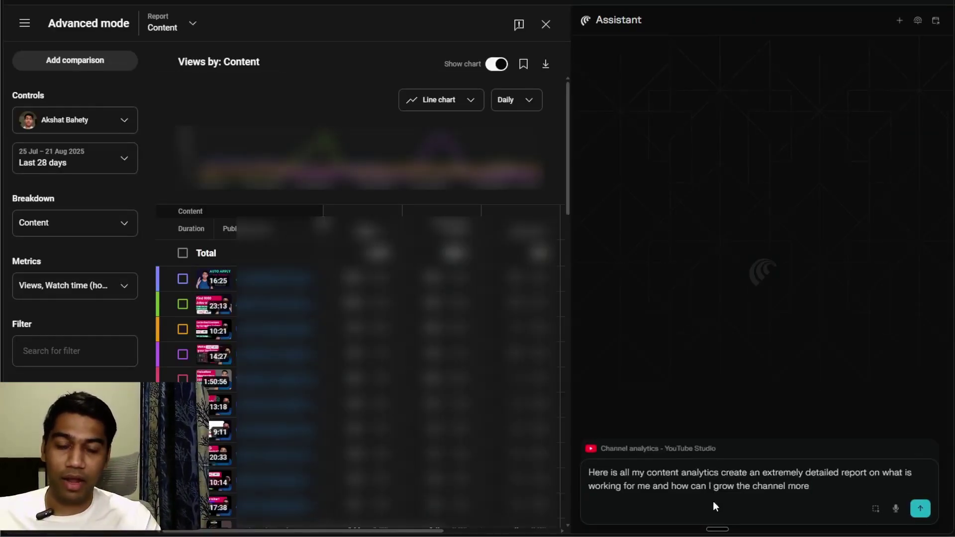
{"action": "type", "text": " - a"}
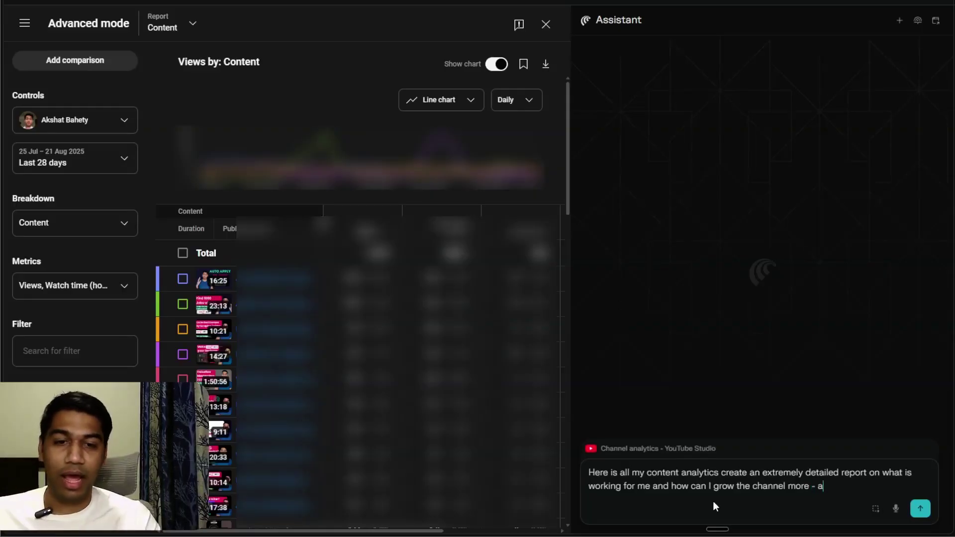
{"action": "type", "text": "nd what are 3 key th"}
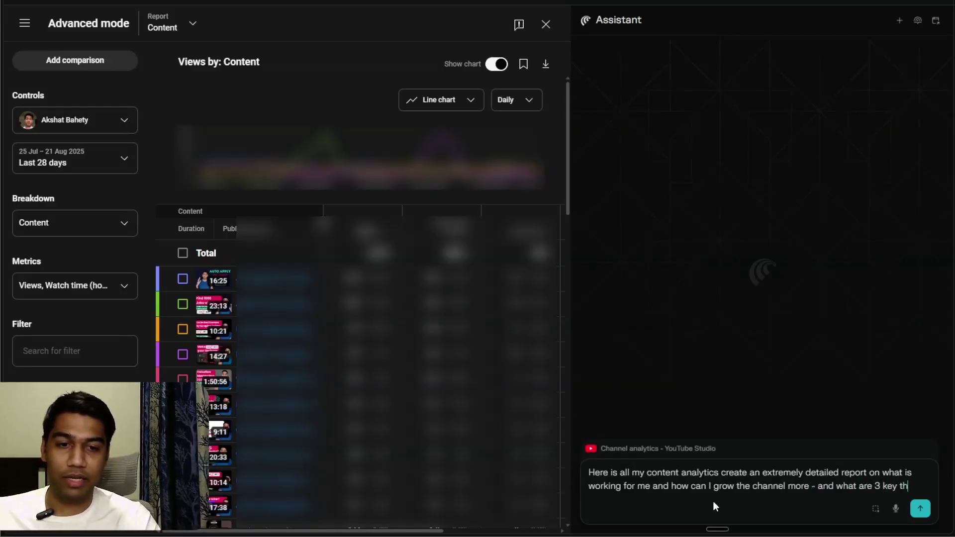
{"action": "type", "text": "eings I nee"}
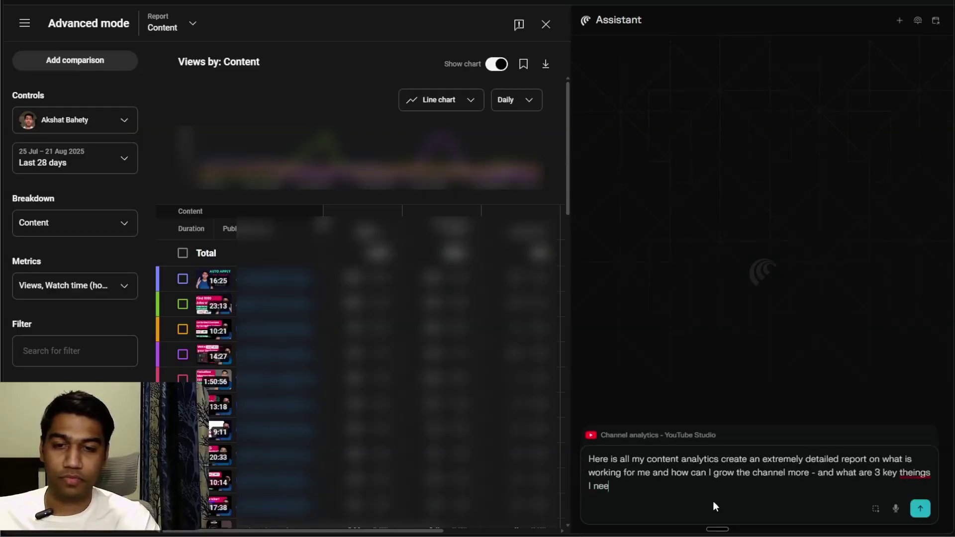
{"action": "type", "text": "d to change"}
Send the request for a detailed channel growth report in YouTube Studio
{"action": "key", "text": "Return"}
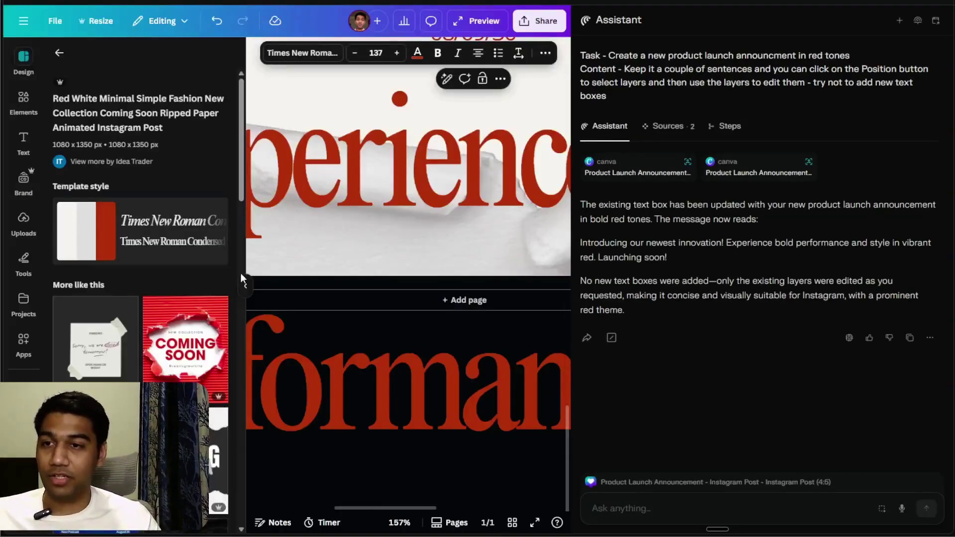
Zoom the canvas out, remove the extra blank page and move the overflowing red text aside
{"action": "left_click", "coordinate": [250, 287]}
{"action": "scroll", "coordinate": [358, 373], "scroll_direction": "up", "scroll_amount": 3}
{"action": "scroll", "coordinate": [359, 374], "scroll_direction": "up", "scroll_amount": 3}
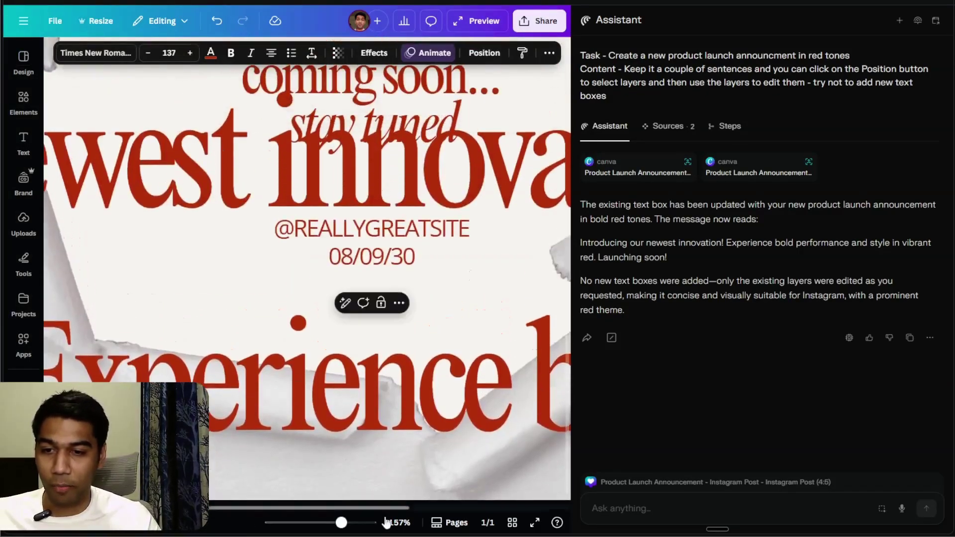
{"action": "left_click", "coordinate": [322, 523]}
{"action": "left_click_drag", "start_coordinate": [323, 523], "coordinate": [293, 525]}
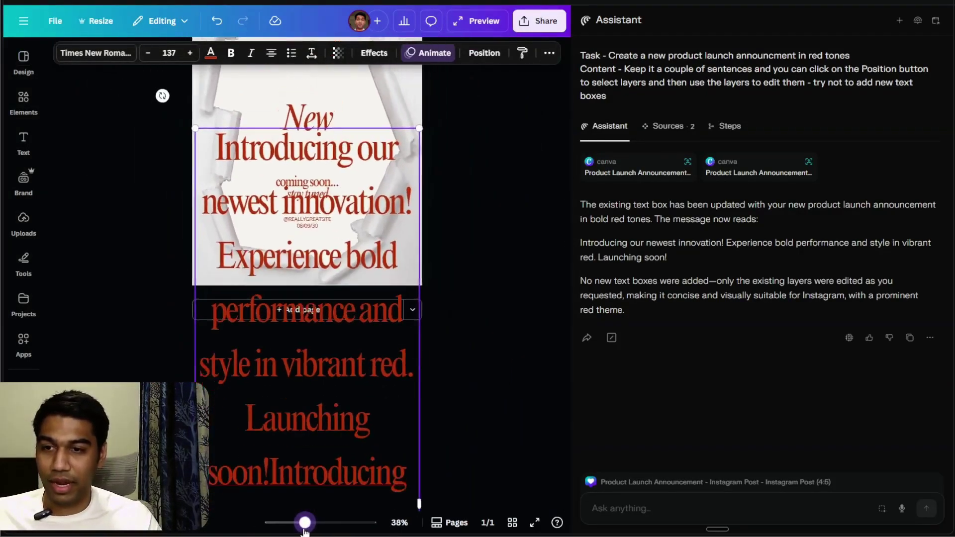
{"action": "left_click", "coordinate": [482, 275]}
{"action": "left_click", "coordinate": [339, 396]}
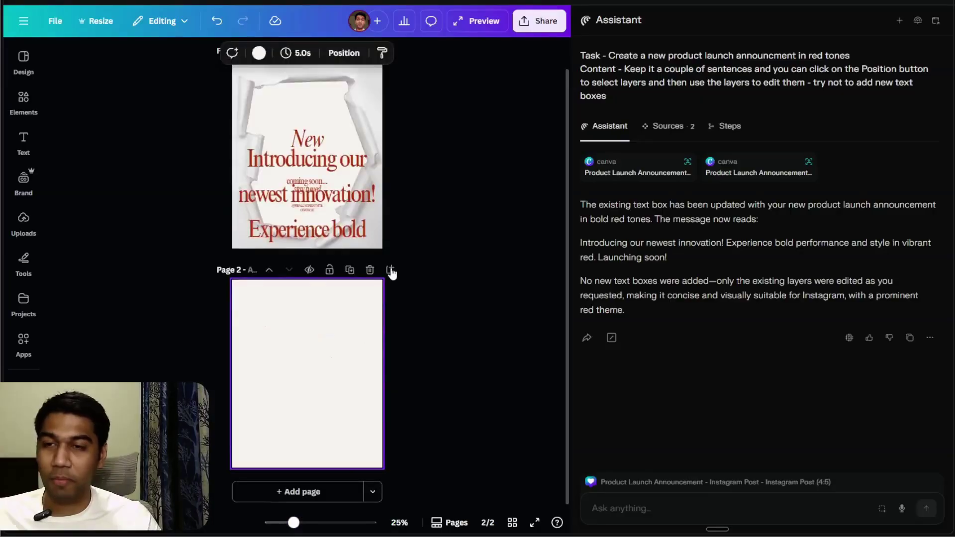
{"action": "left_click", "coordinate": [369, 300]}
{"action": "left_click_drag", "start_coordinate": [346, 224], "coordinate": [463, 155]}
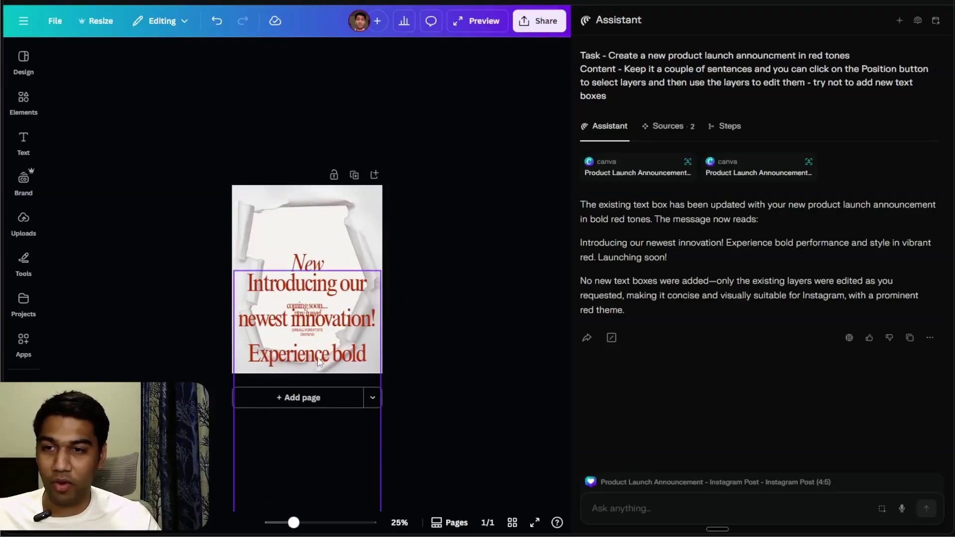
{"action": "mouse_move", "coordinate": [318, 232]}
{"action": "left_mouse_down"}
{"action": "mouse_move", "coordinate": [474, 232]}
{"action": "mouse_move", "coordinate": [436, 149]}
{"action": "left_mouse_up"}
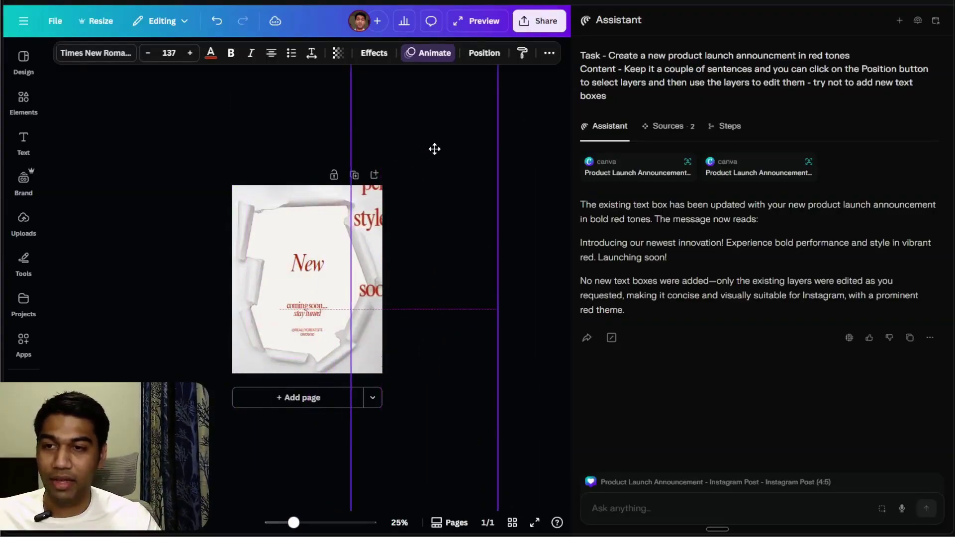
Place the red announcement text box back at the page top, resized and centred to fit
{"action": "left_click", "coordinate": [256, 216]}
{"action": "left_click", "coordinate": [510, 256]}
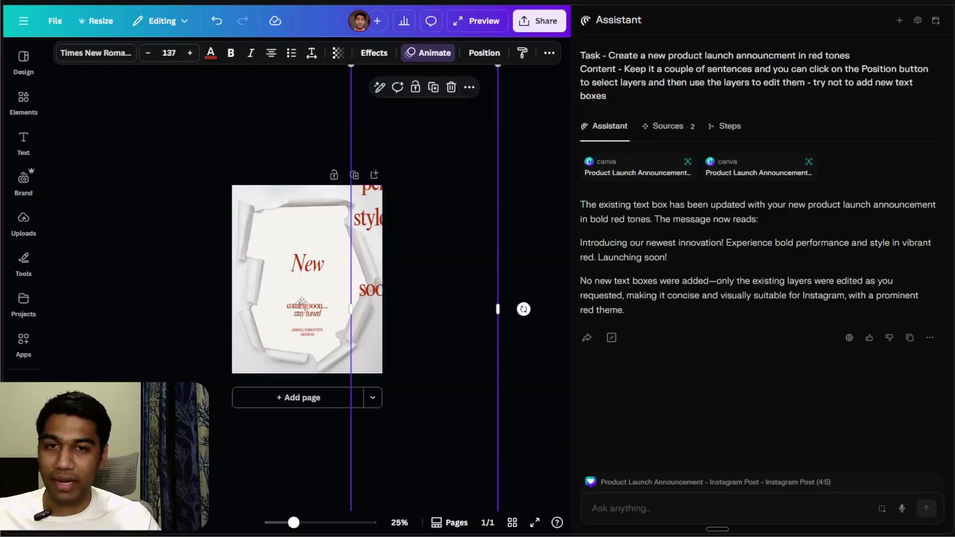
{"action": "left_click_drag", "start_coordinate": [373, 273], "coordinate": [257, 265]}
{"action": "left_click_drag", "start_coordinate": [383, 283], "coordinate": [453, 282]}
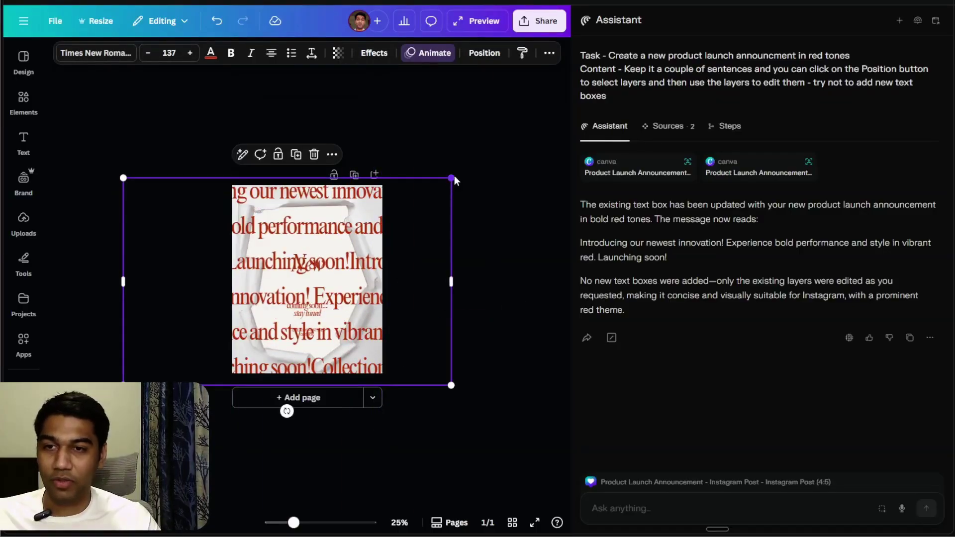
{"action": "left_click_drag", "start_coordinate": [453, 384], "coordinate": [391, 302]}
{"action": "scroll", "coordinate": [314, 284], "scroll_direction": "up", "scroll_amount": 5, "text": "ctrl"}
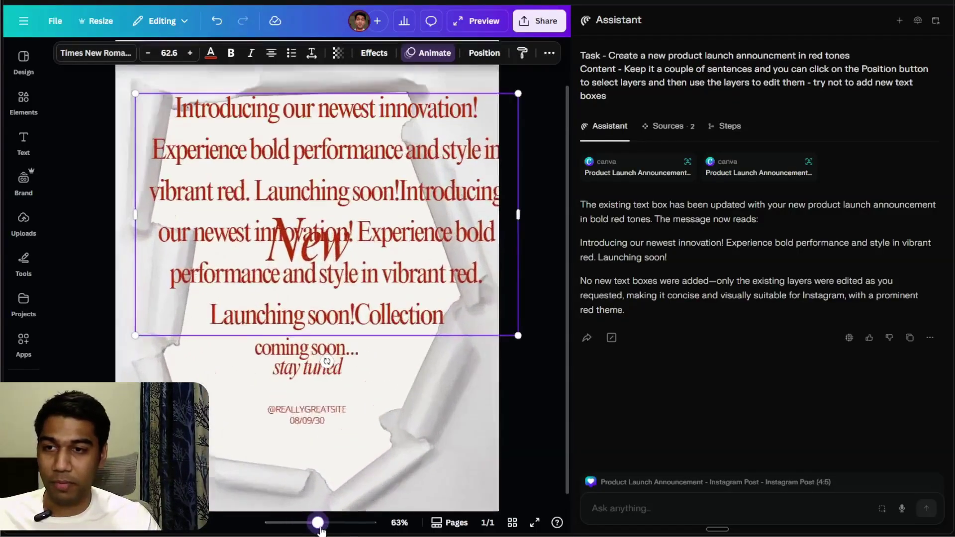
{"action": "scroll", "coordinate": [336, 287], "scroll_direction": "up", "scroll_amount": 2, "text": "ctrl"}
{"action": "scroll", "coordinate": [352, 291], "scroll_direction": "up", "scroll_amount": 2, "text": "ctrl"}
{"action": "scroll", "coordinate": [361, 293], "scroll_direction": "up", "scroll_amount": 2, "text": "ctrl"}
{"action": "left_click_drag", "start_coordinate": [363, 294], "coordinate": [362, 261]}
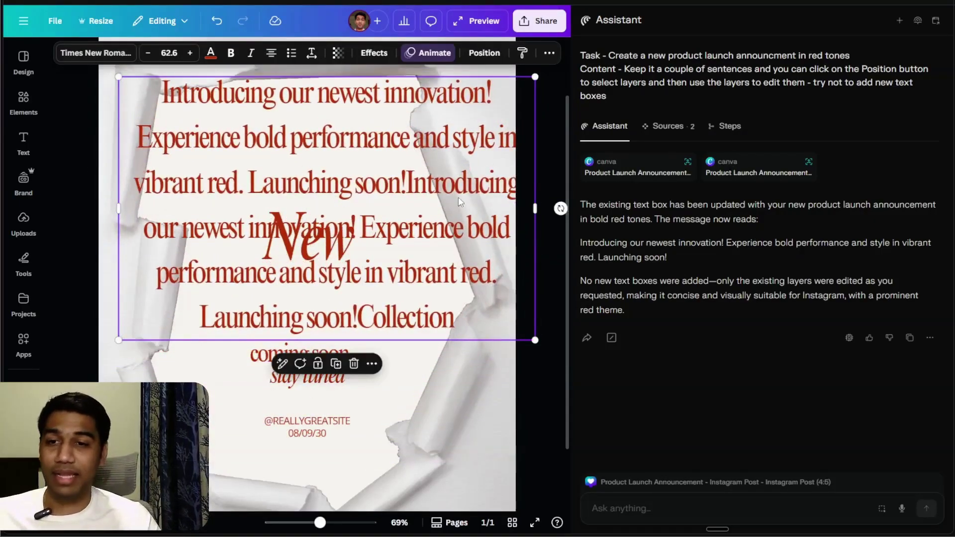
{"action": "left_click_drag", "start_coordinate": [460, 202], "coordinate": [435, 210]}
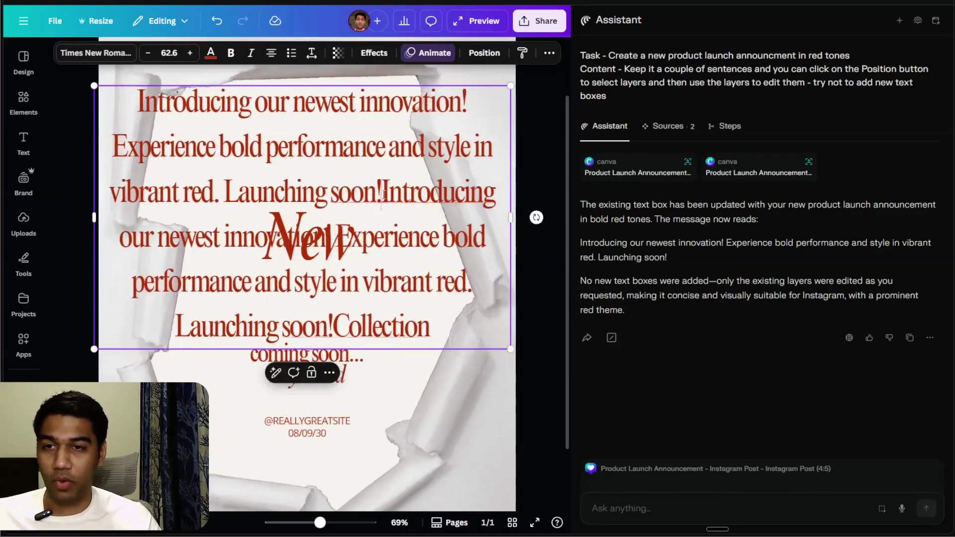
Delete the repeated announcement text, lift the three-line message higher, and return to YouTube Studio
{"action": "left_click_drag", "start_coordinate": [380, 192], "coordinate": [440, 328]}
{"action": "key", "text": "BackSpace"}
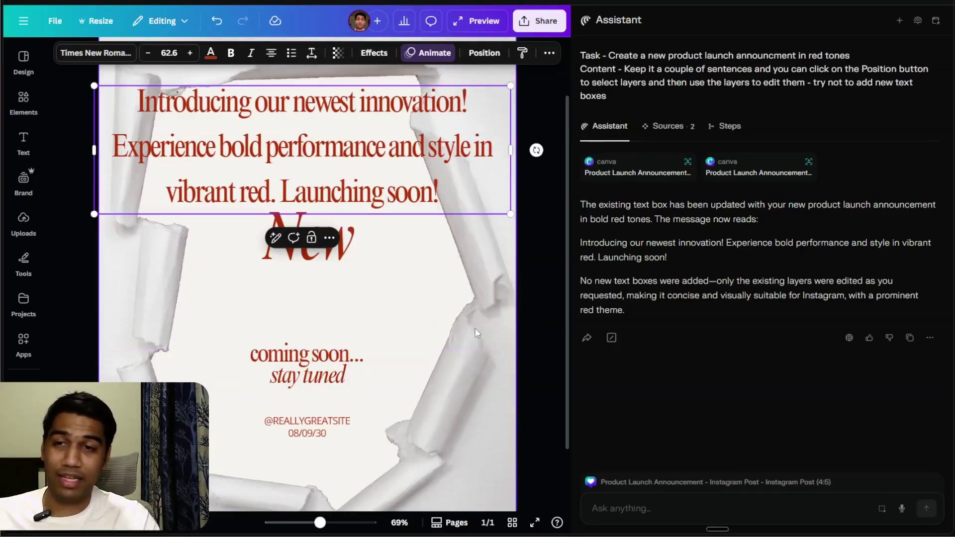
{"action": "left_click_drag", "start_coordinate": [433, 195], "coordinate": [438, 162]}
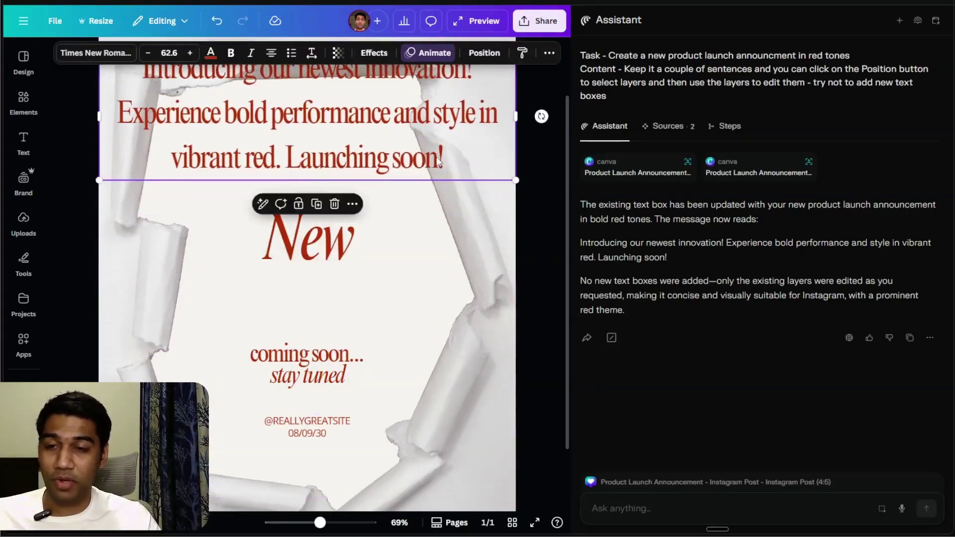
{"action": "left_click", "coordinate": [447, 310]}
{"action": "scroll", "coordinate": [449, 310], "scroll_direction": "up", "scroll_amount": 2}
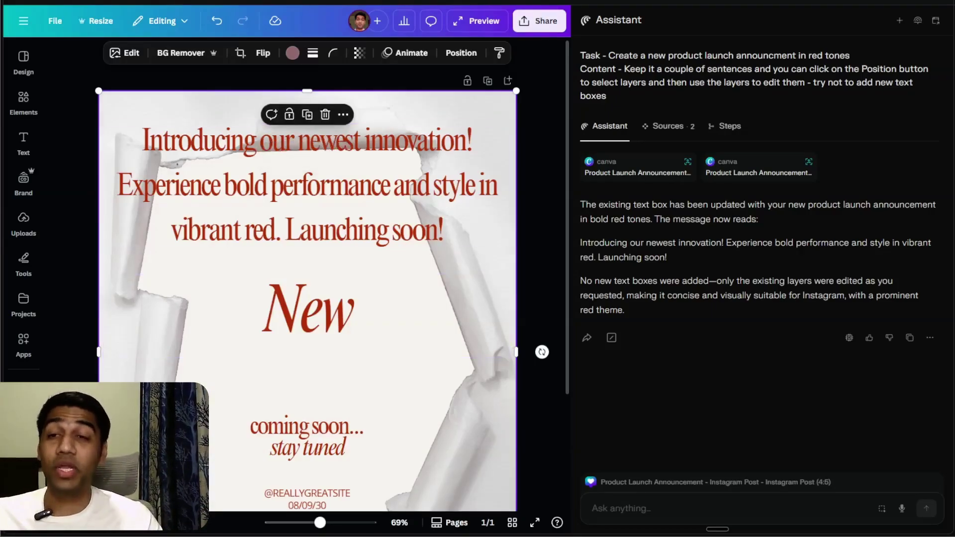
{"action": "left_click", "coordinate": [417, 1]}
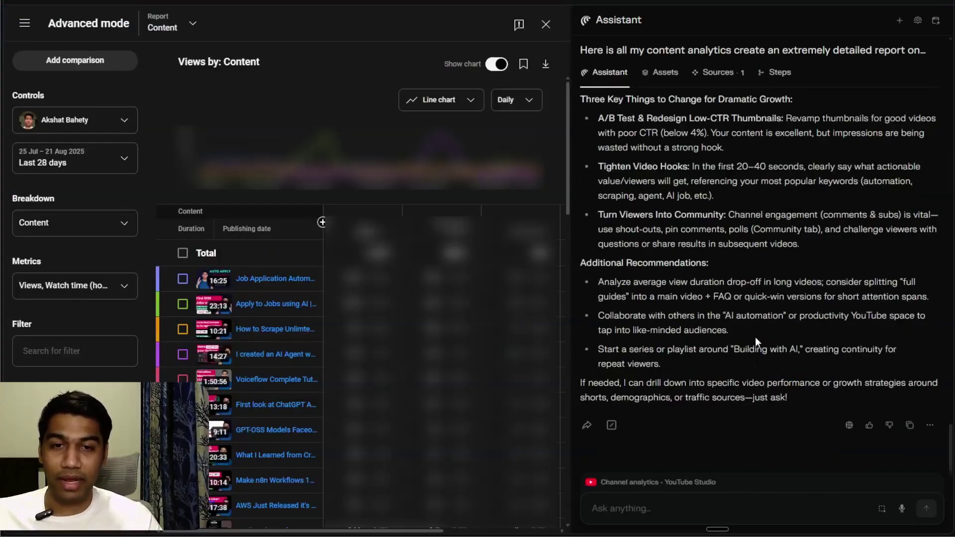
{"action": "scroll", "coordinate": [755, 336], "scroll_direction": "up", "scroll_amount": 3}
{"action": "scroll", "coordinate": [756, 337], "scroll_direction": "up", "scroll_amount": 4}
{"action": "scroll", "coordinate": [756, 331], "scroll_direction": "up", "scroll_amount": 1}
{"action": "scroll", "coordinate": [755, 330], "scroll_direction": "up", "scroll_amount": 2}
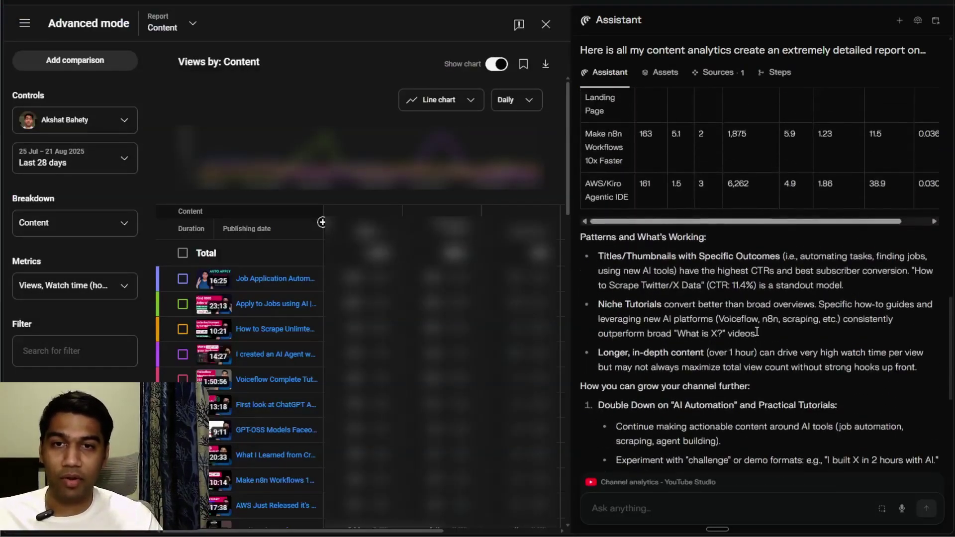
{"action": "scroll", "coordinate": [756, 330], "scroll_direction": "down", "scroll_amount": 1}
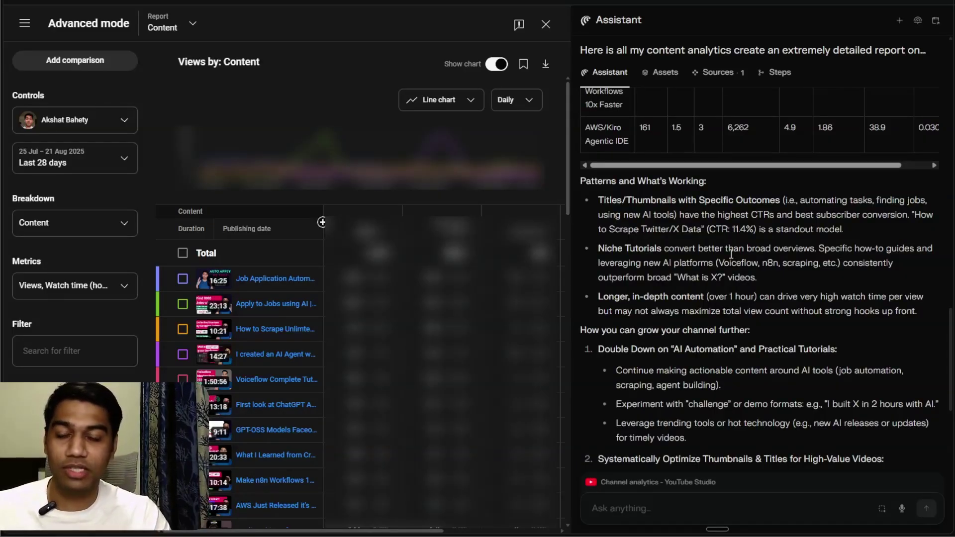
{"action": "scroll", "coordinate": [747, 314], "scroll_direction": "down", "scroll_amount": 1}
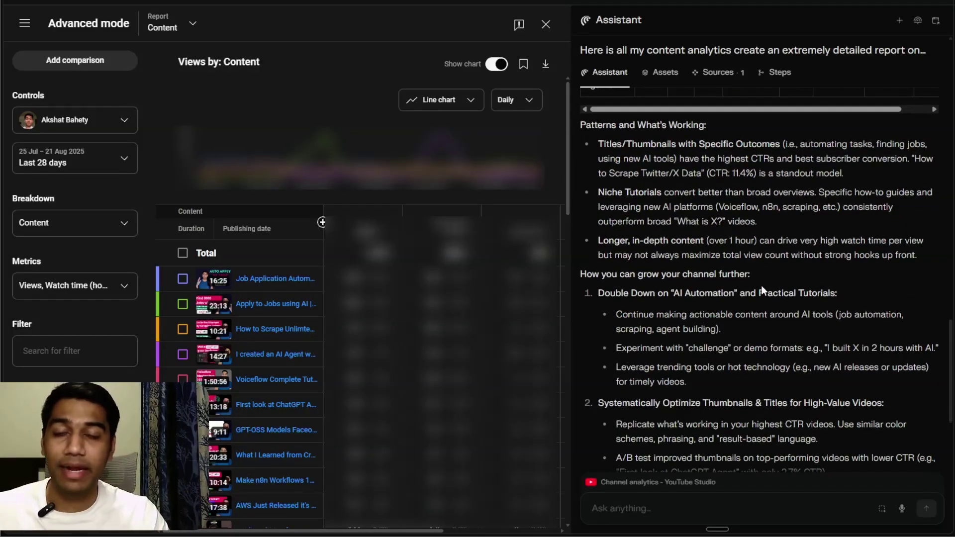